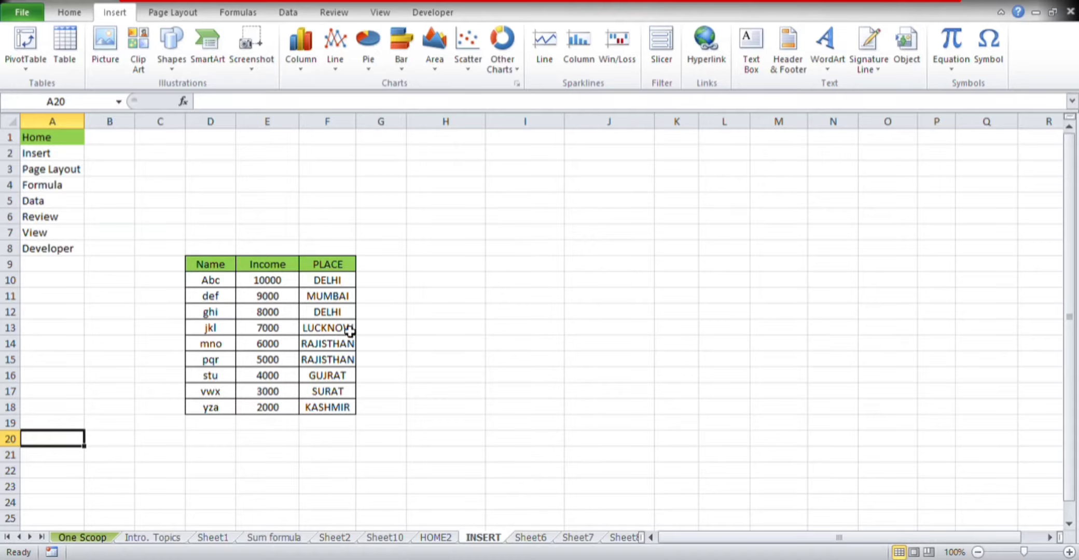
Change the place for vwx in cell F17 to GUJRAT.
click(340, 396)
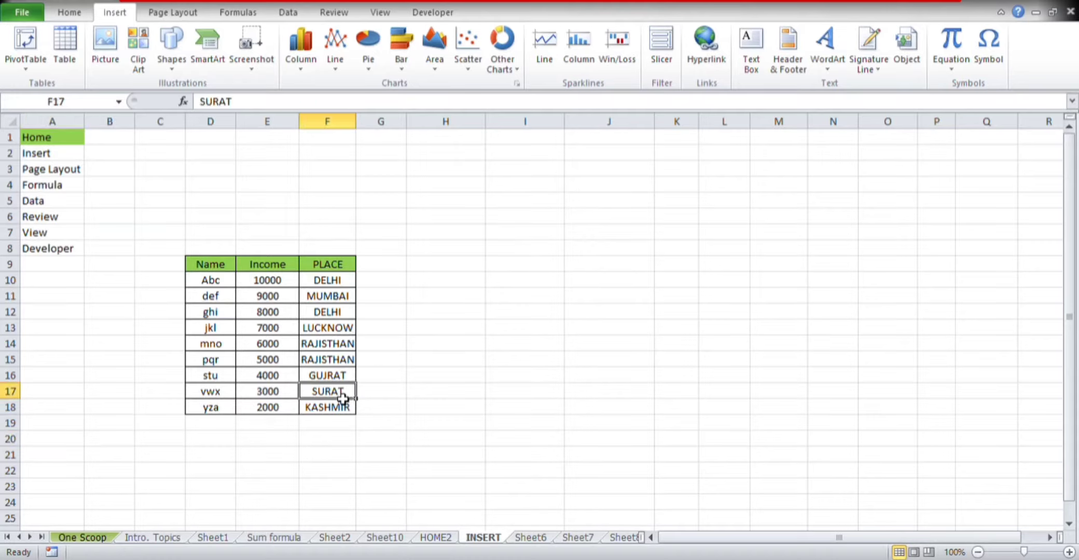
text(G)
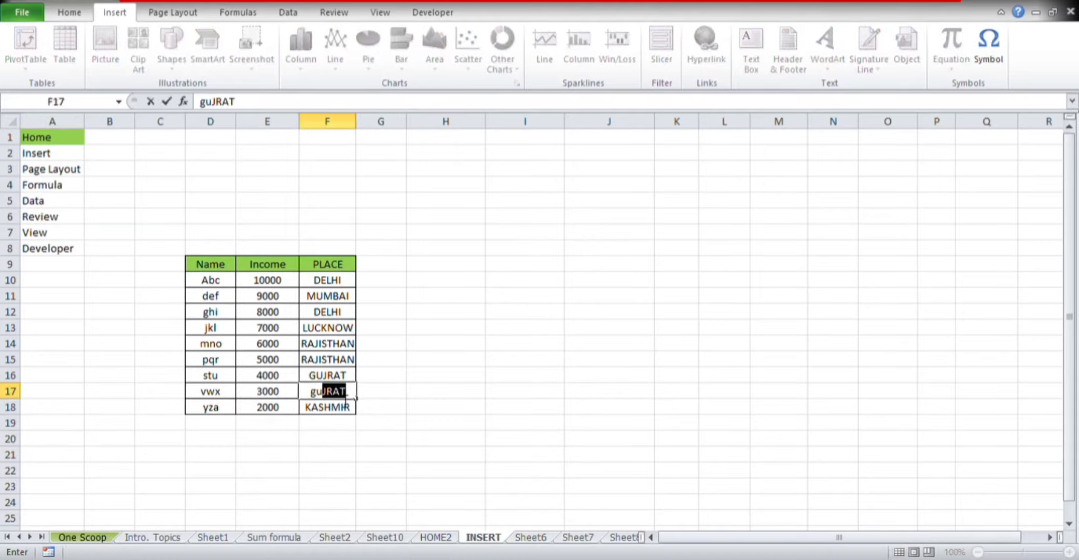
key(Return)
key(Return)
click(406, 393)
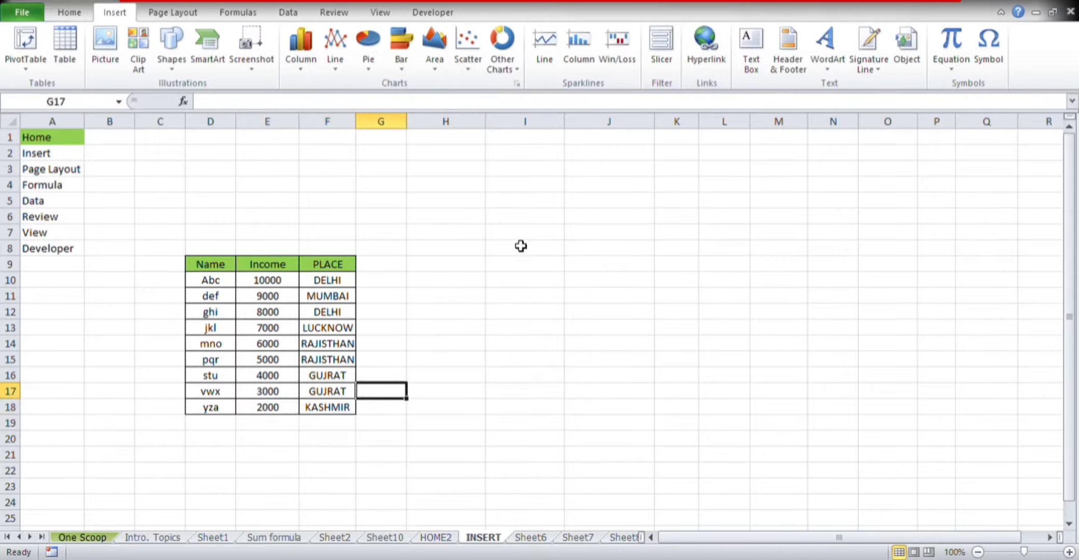
click(508, 207)
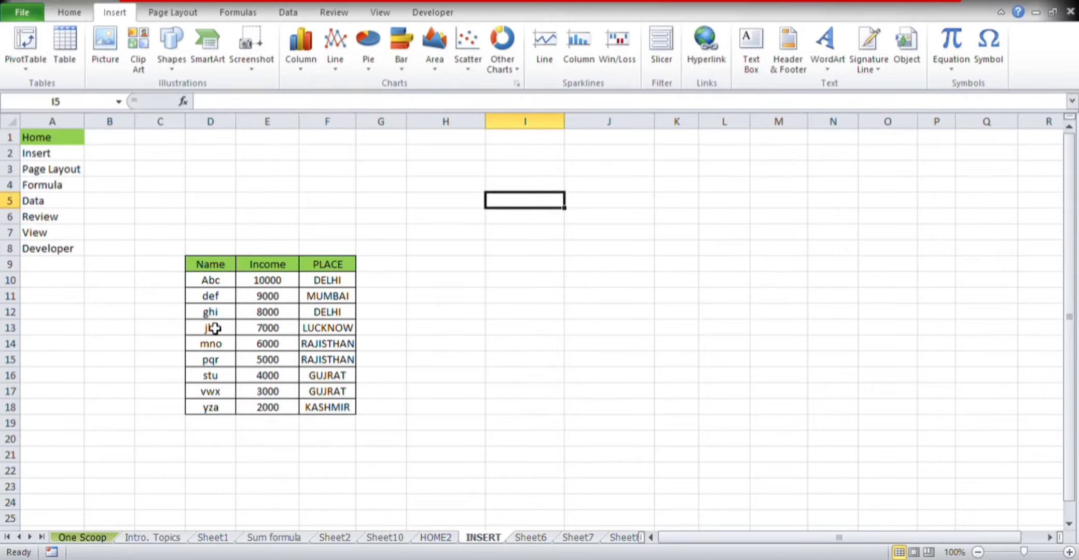
Create a PivotTable from the data range D9:F18, placed in the existing worksheet at cell H5.
click(211, 312)
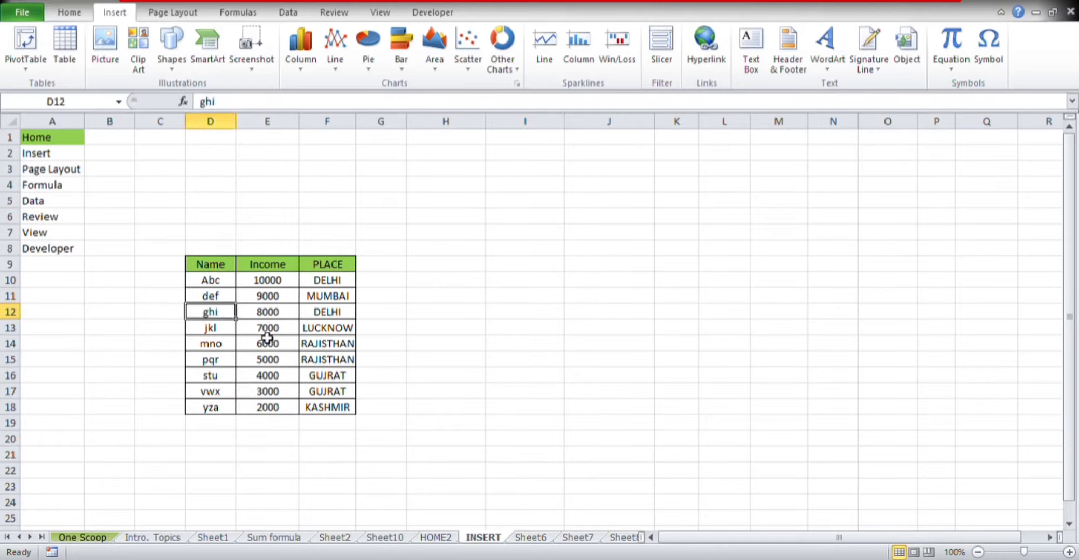
click(29, 44)
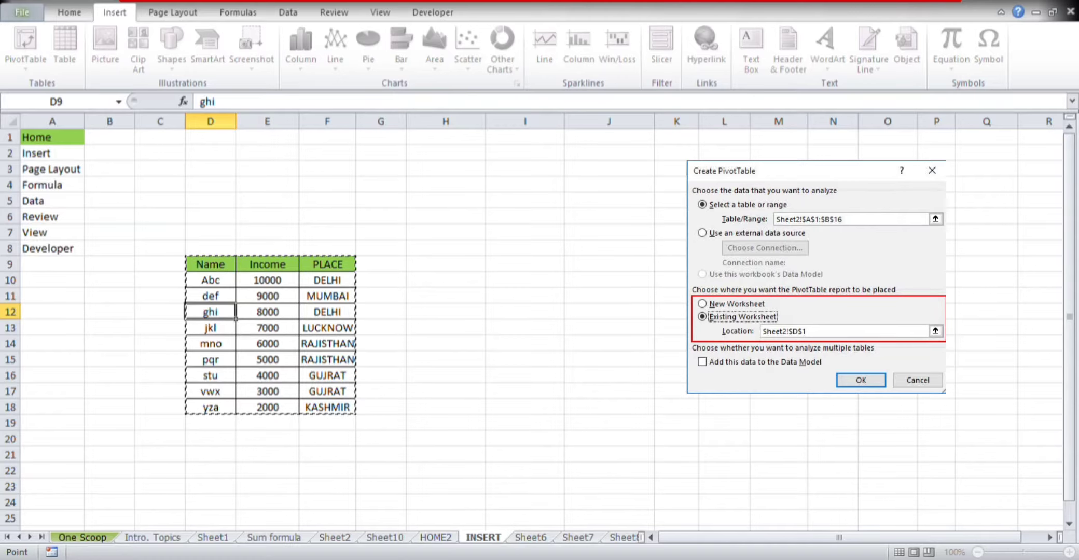
click(703, 317)
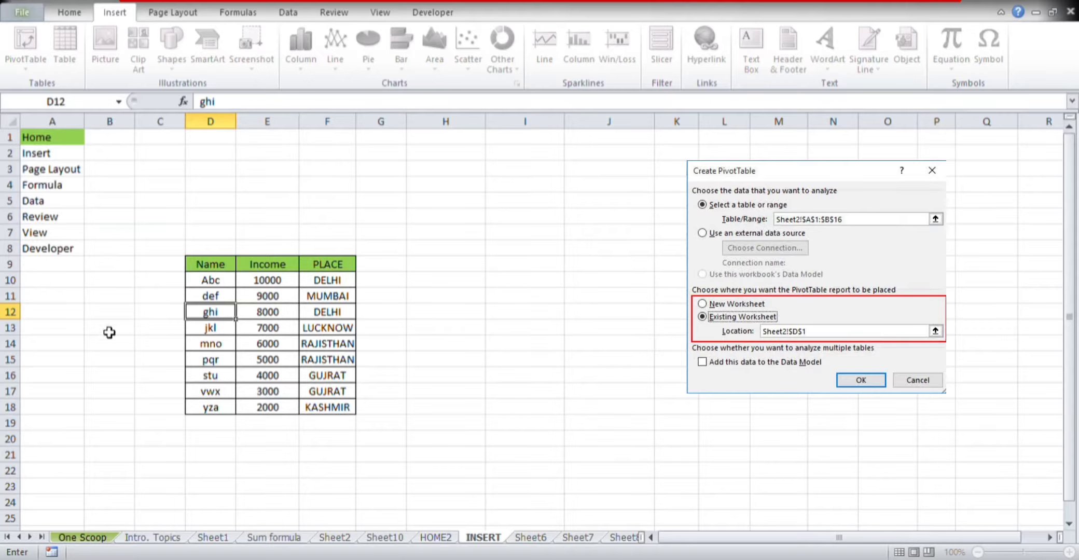
drag(210, 266, 305, 418)
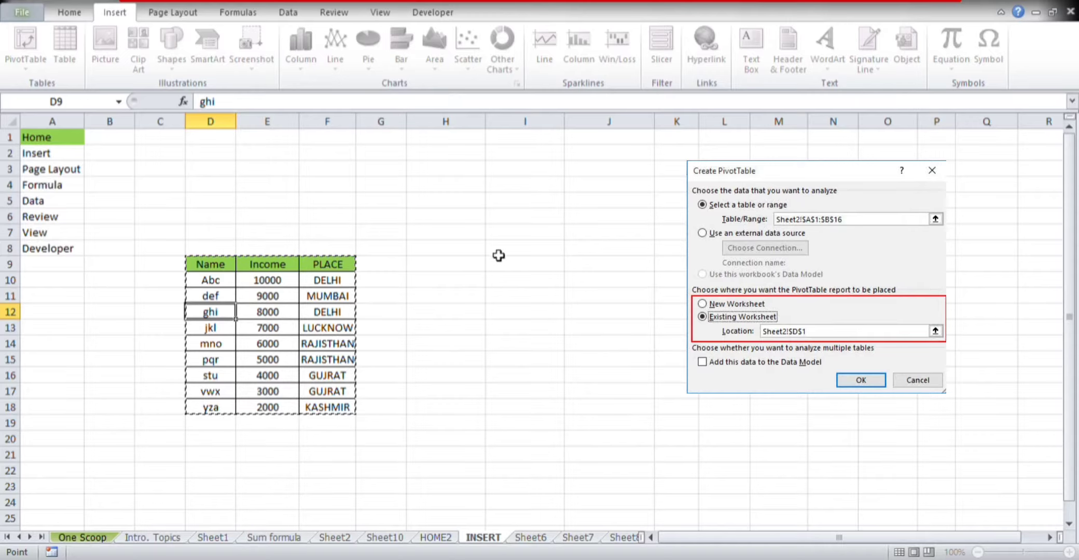
click(682, 292)
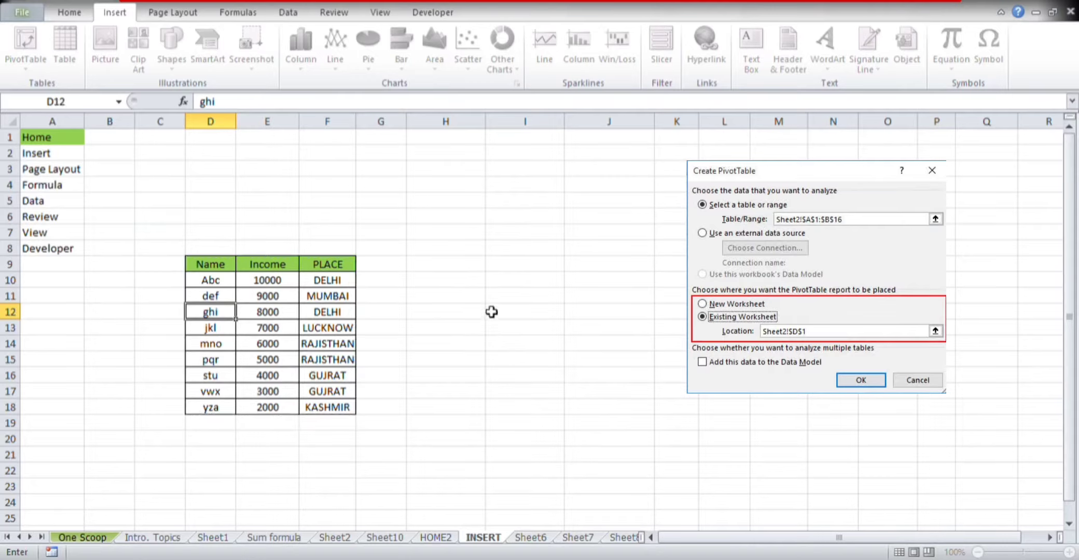
click(467, 208)
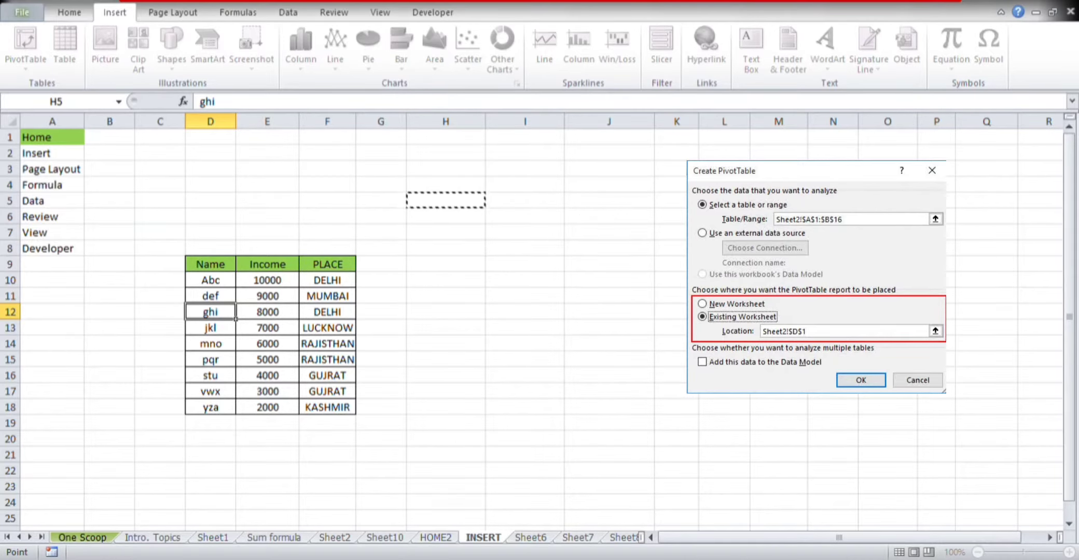
click(861, 380)
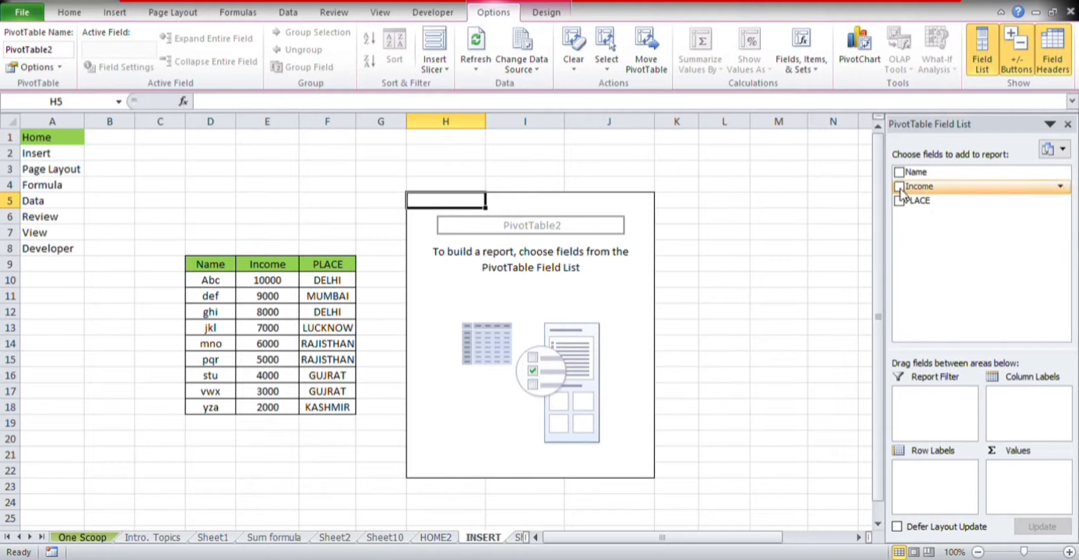
Add Income to the PivotTable's values as a sum and PLACE to its row labels.
drag(901, 193, 1023, 485)
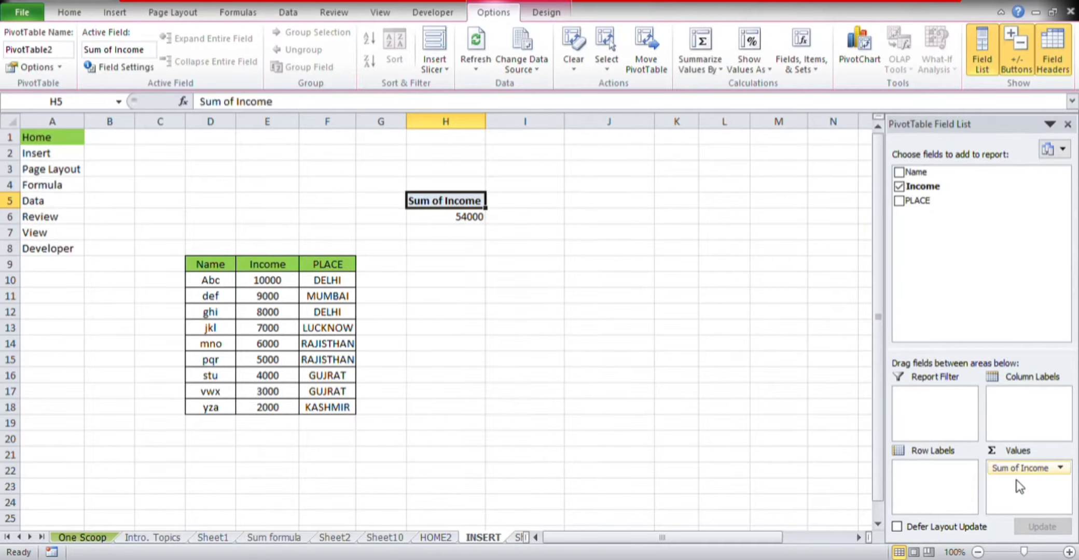
drag(912, 202, 937, 480)
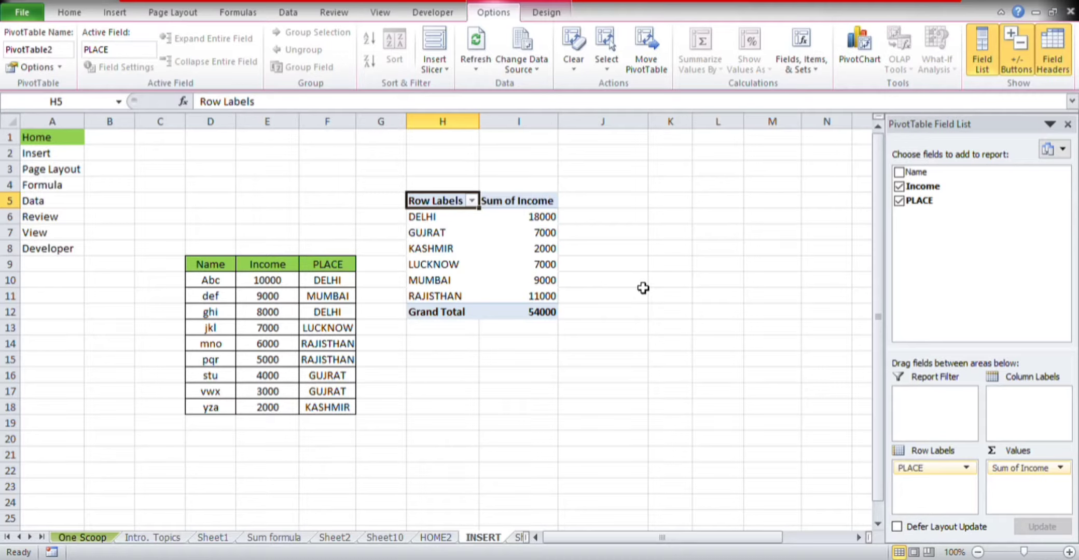
click(409, 217)
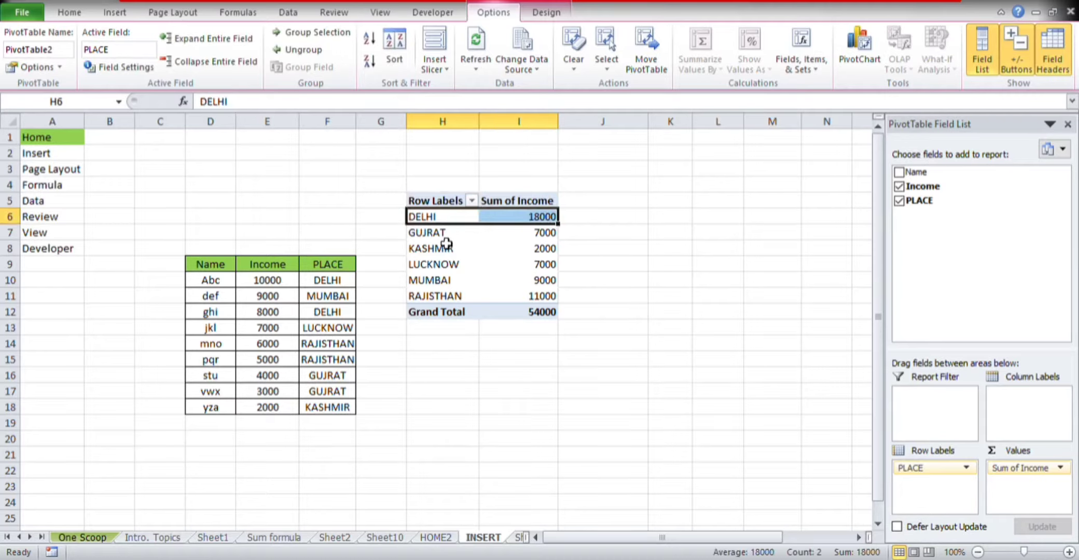
click(442, 440)
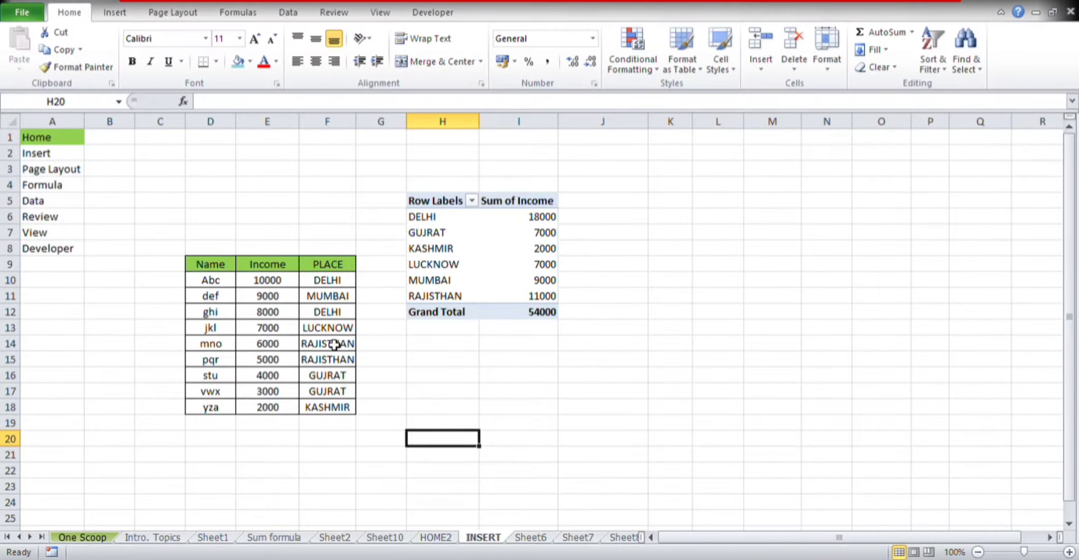
click(494, 270)
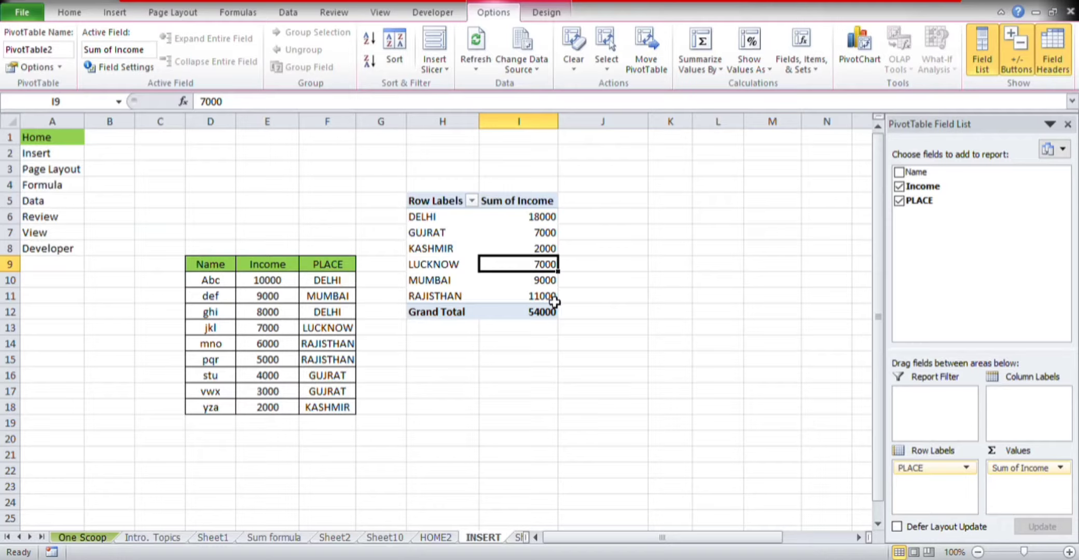
Add Name to the PivotTable and arrange the fields with Name as row labels and PLACE as column labels.
drag(899, 177, 1015, 414)
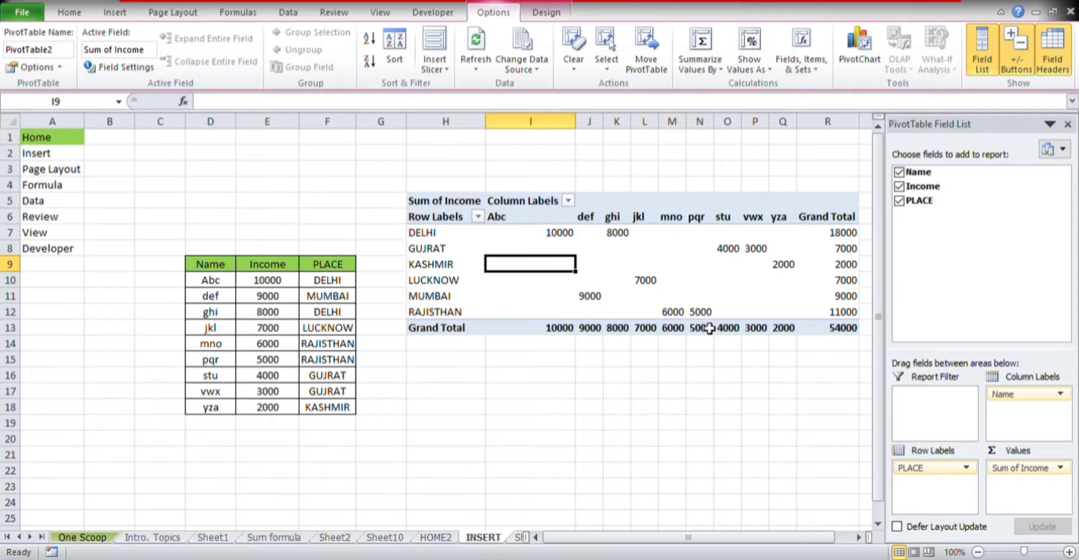
mouse_move(950, 480)
mouse_down()
mouse_move(988, 426)
mouse_move(1039, 416)
mouse_move(955, 492)
mouse_move(942, 479)
mouse_up()
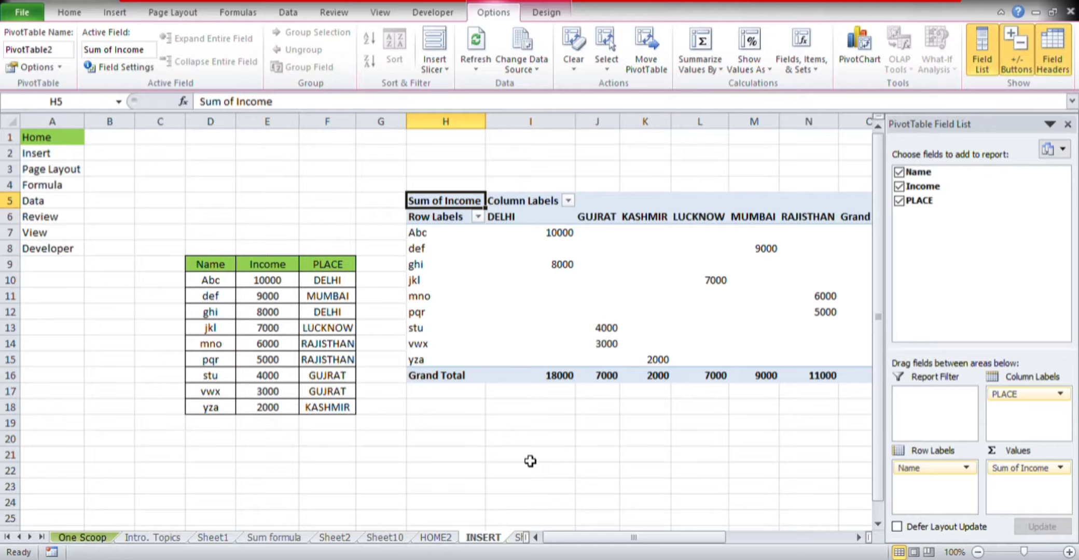
Examine the PivotTable cell by cell to see how each name's income is distributed across the places.
click(560, 236)
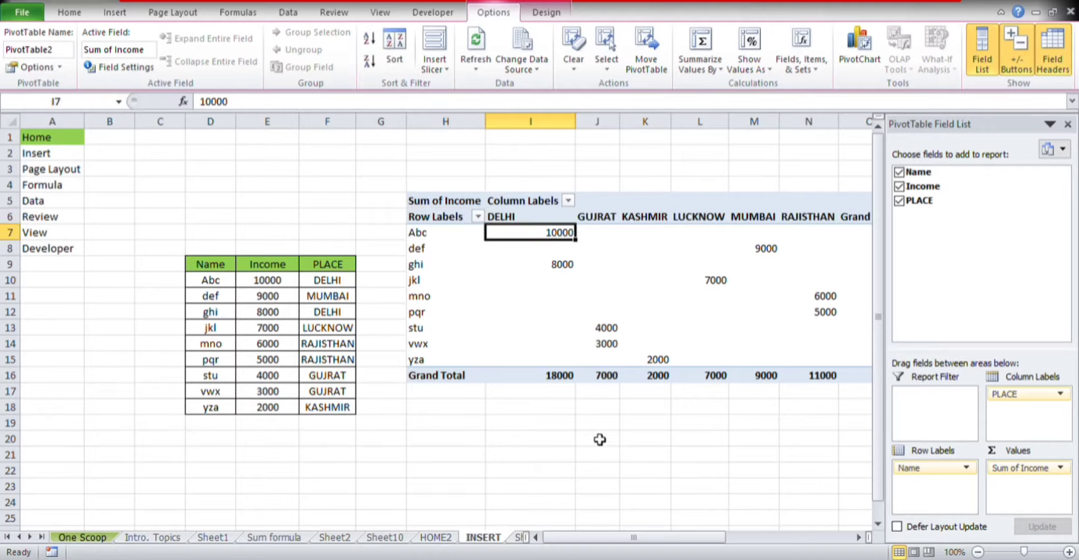
key(Right)
key(Right)
key(Right)
key(Right)
key(Right)
key(Right)
key(Right)
key(Right)
key(Right)
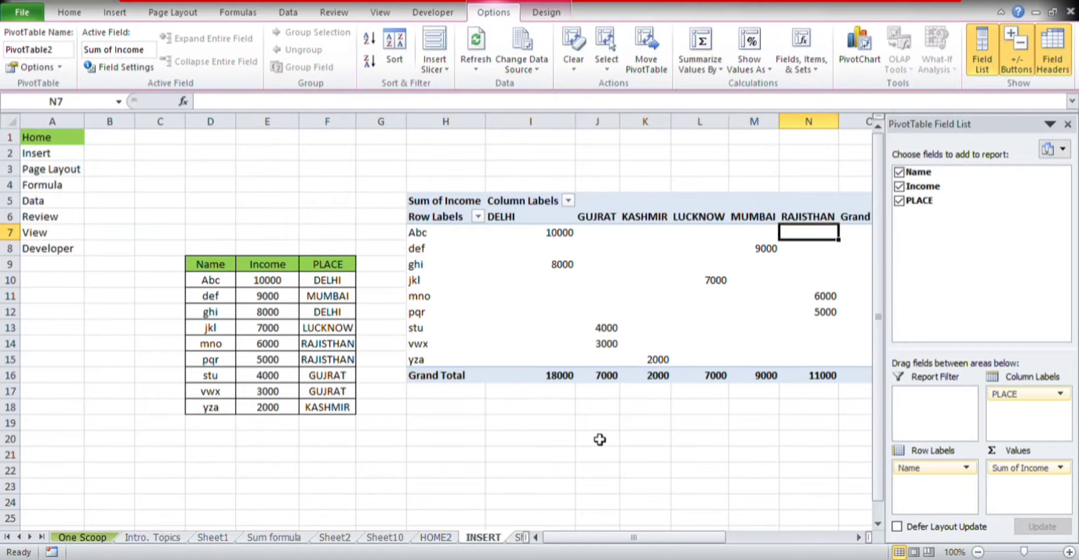
key(Left)
key(Left)
key(Left)
key(Left)
key(Left)
key(Left)
key(Left)
key(Left)
key(Left)
key(Left)
key(Left)
key(Left)
key(Left)
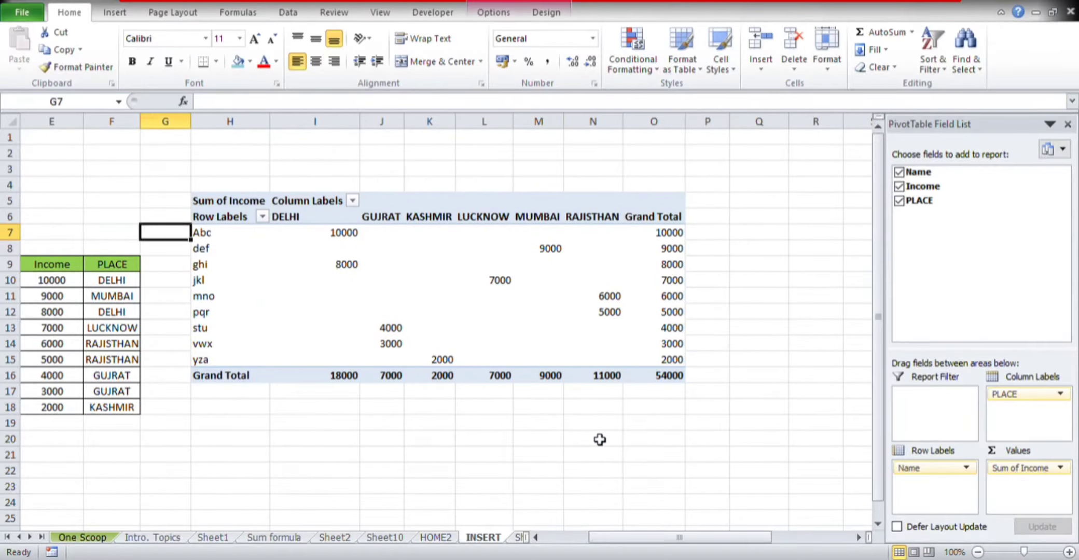
key(Left)
key(Right)
key(Right)
key(Right)
key(Down)
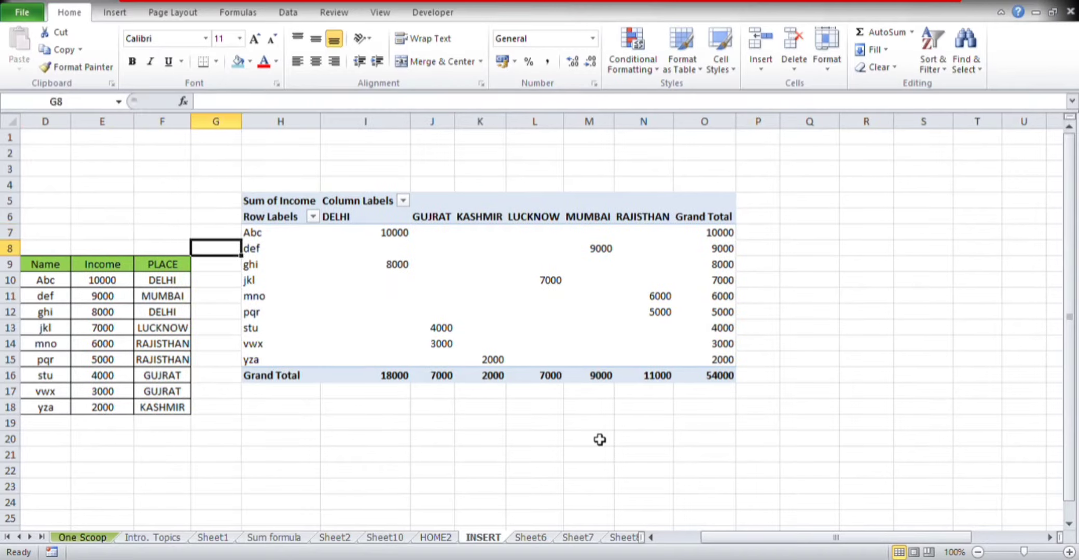
key(Down)
key(Right)
key(Right)
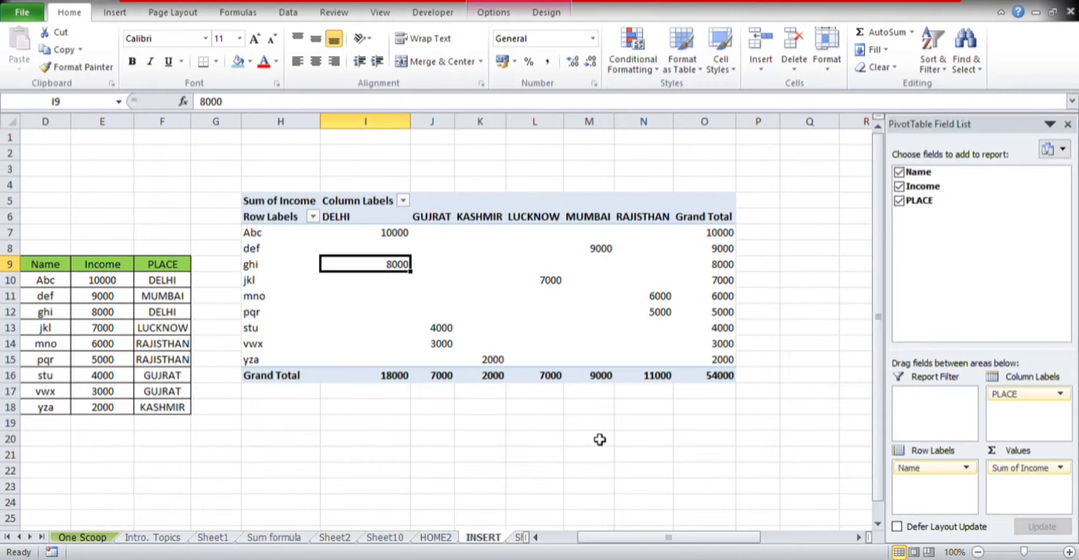
key(Right)
key(Right)
key(Right)
key(Right)
key(Left)
key(Left)
key(Down)
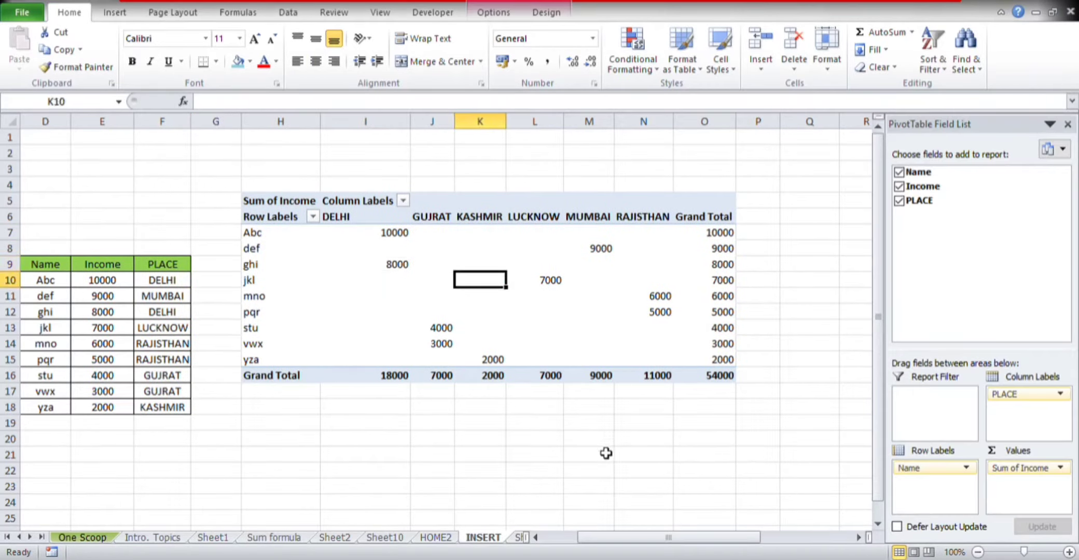
key(Down)
key(Left)
key(Left)
key(Left)
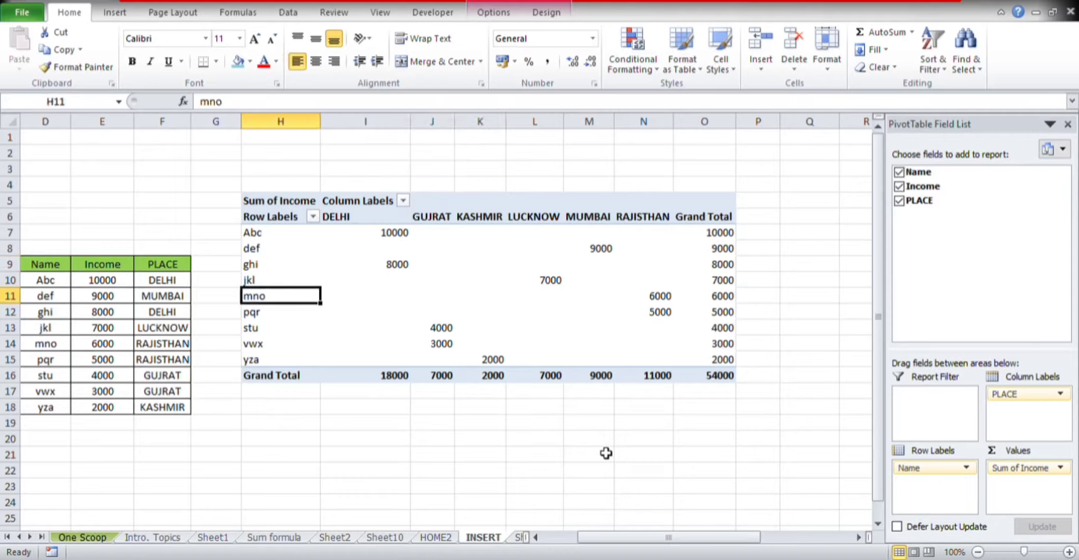
key(Right)
key(Down)
key(Left)
key(Right)
key(Right)
key(Right)
key(Right)
key(Right)
key(Right)
key(Right)
key(Left)
key(Left)
key(Left)
key(Left)
key(Left)
key(Left)
key(Left)
key(Down)
key(Down)
key(Right)
key(Up)
key(Right)
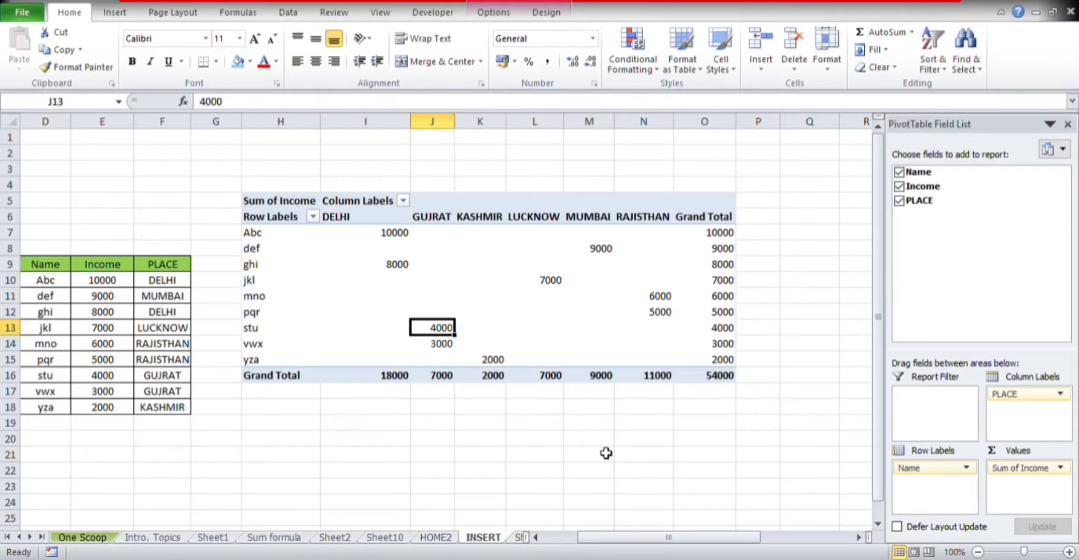
key(Down)
key(Up)
key(Up)
key(Up)
key(Down)
key(Down)
key(Down)
key(Up)
key(Down)
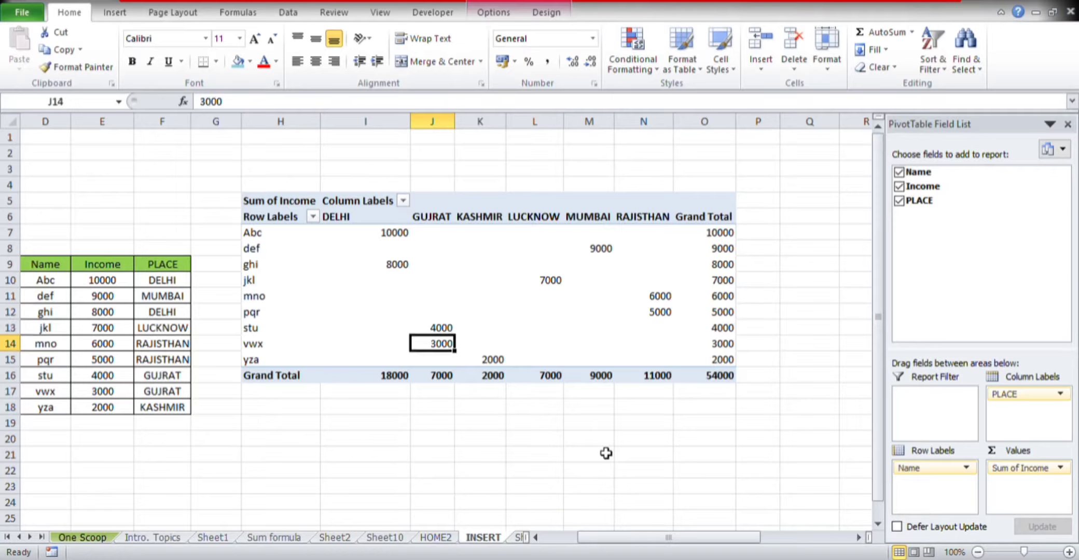
key(Up)
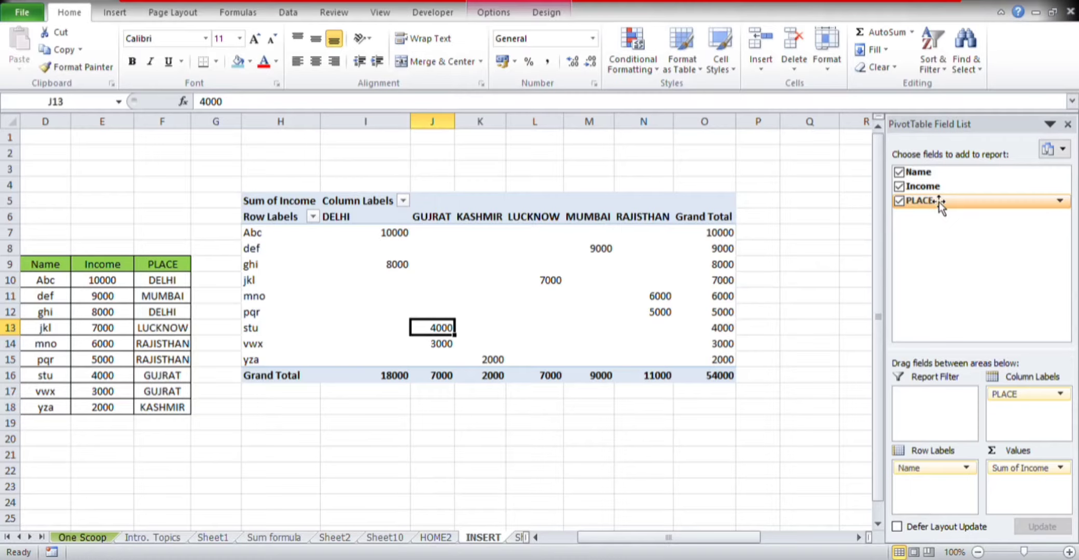
Close the PivotTable field list and delete the whole PivotTable by clearing the range G3:P17.
click(115, 14)
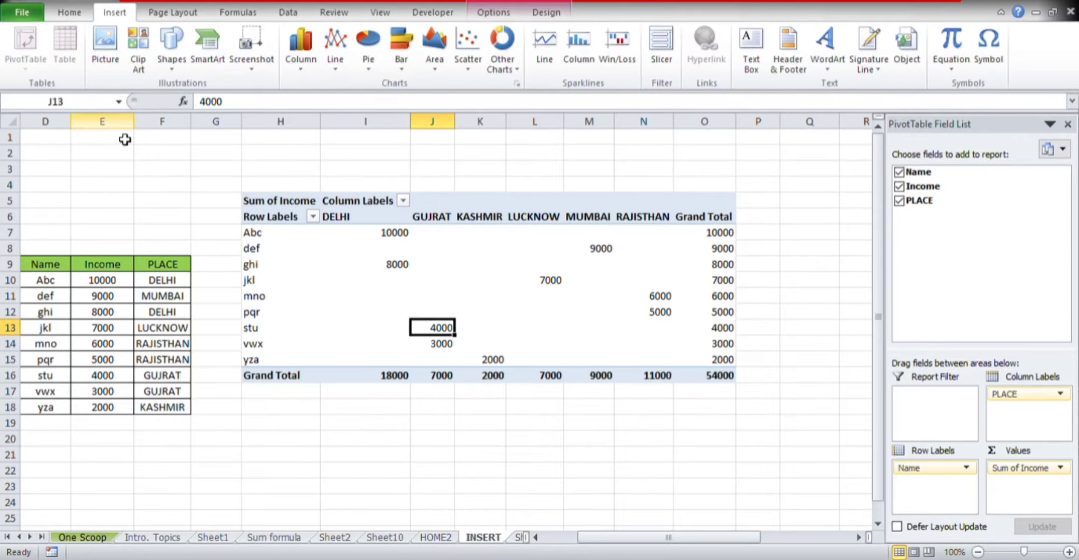
click(1066, 126)
click(690, 239)
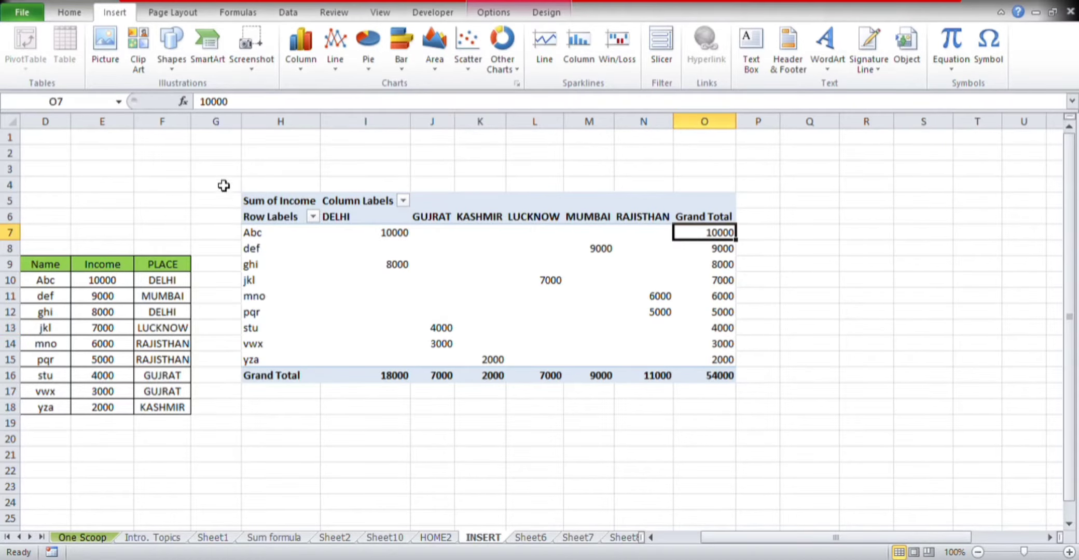
drag(223, 174, 761, 401)
key(Delete)
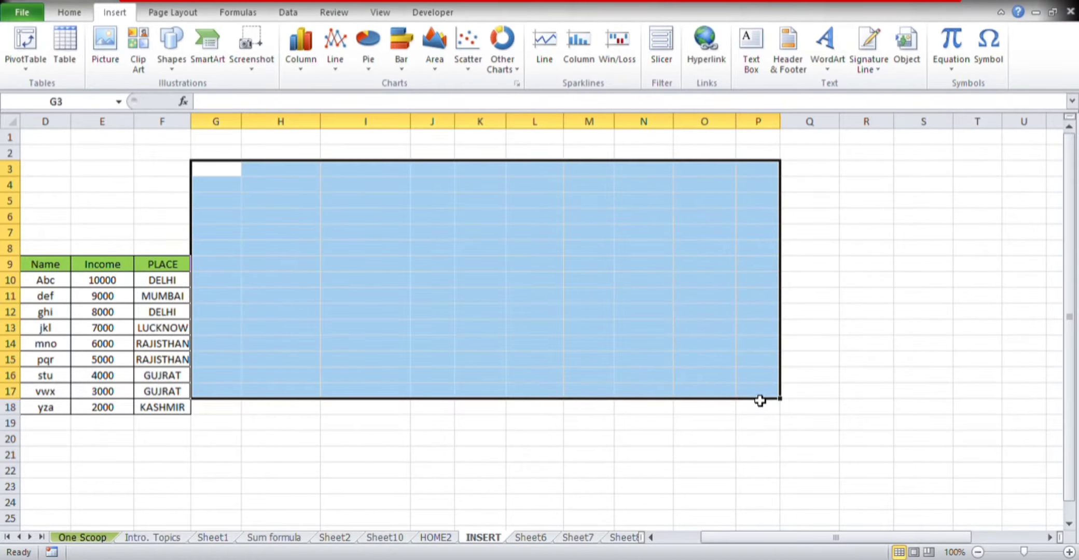
click(446, 280)
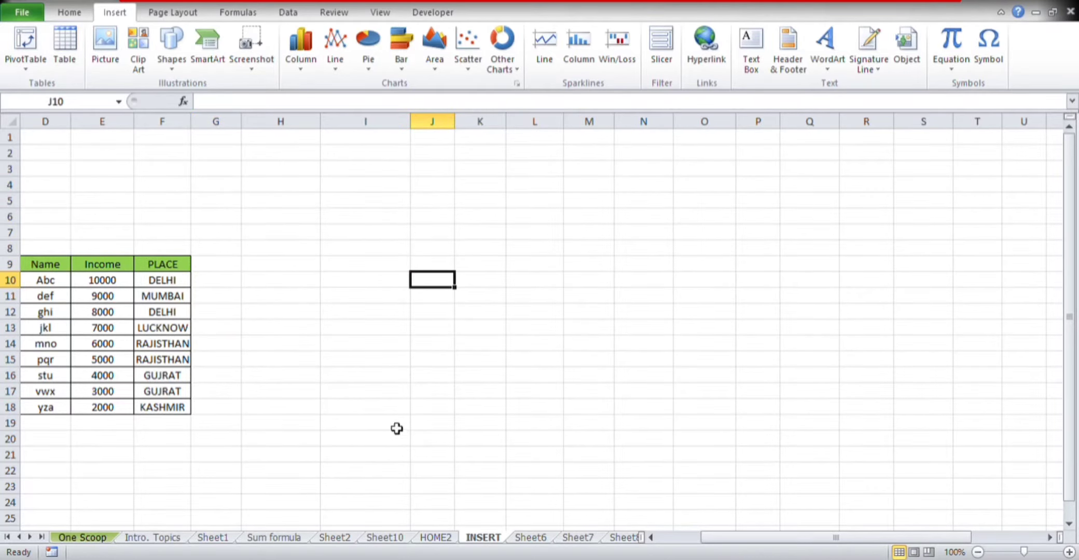
Try to insert a table at cell H4.
key(Left)
key(Left)
key(Left)
key(Left)
key(Left)
key(Left)
key(Left)
key(Left)
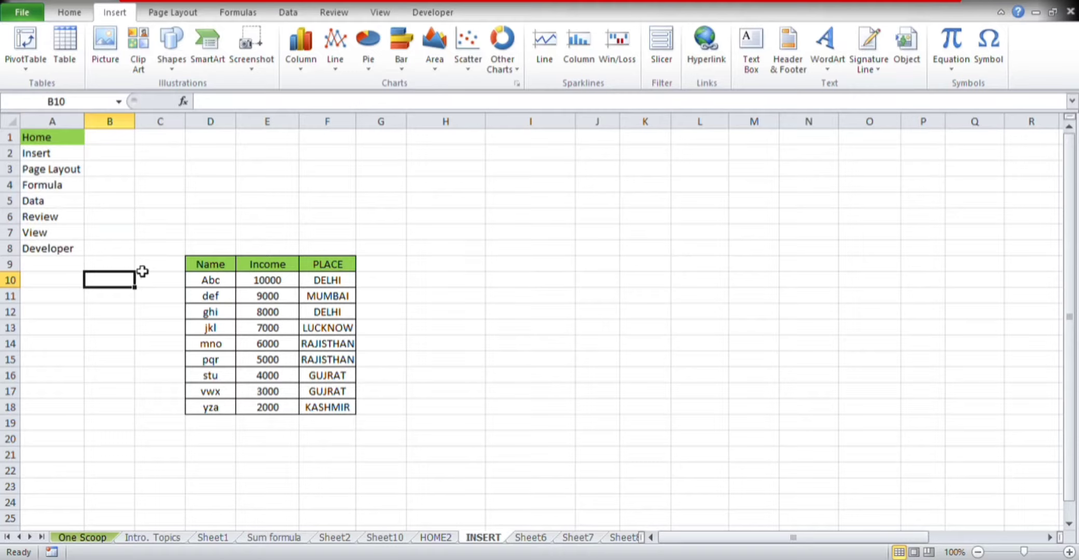
click(65, 47)
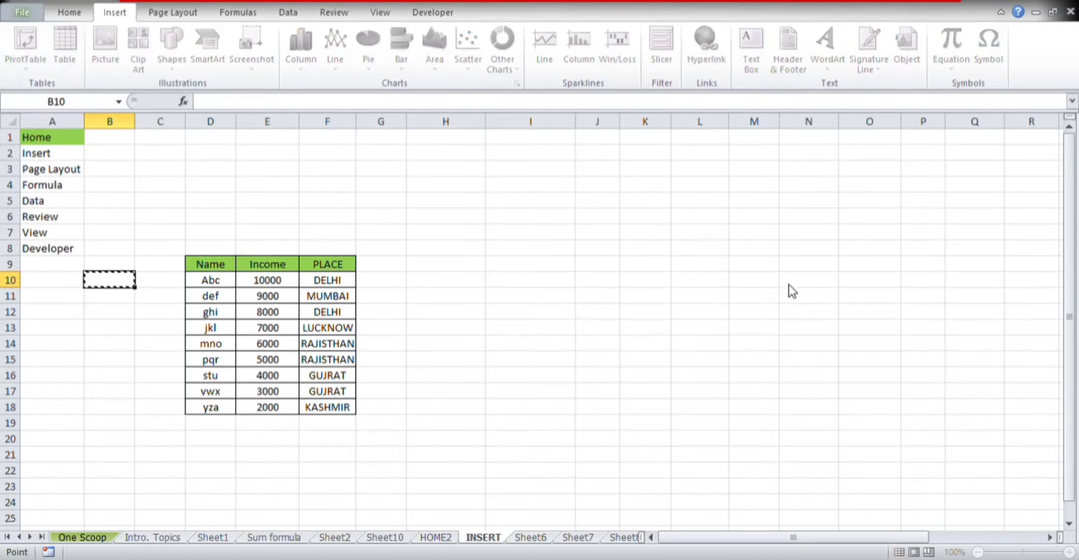
click(436, 190)
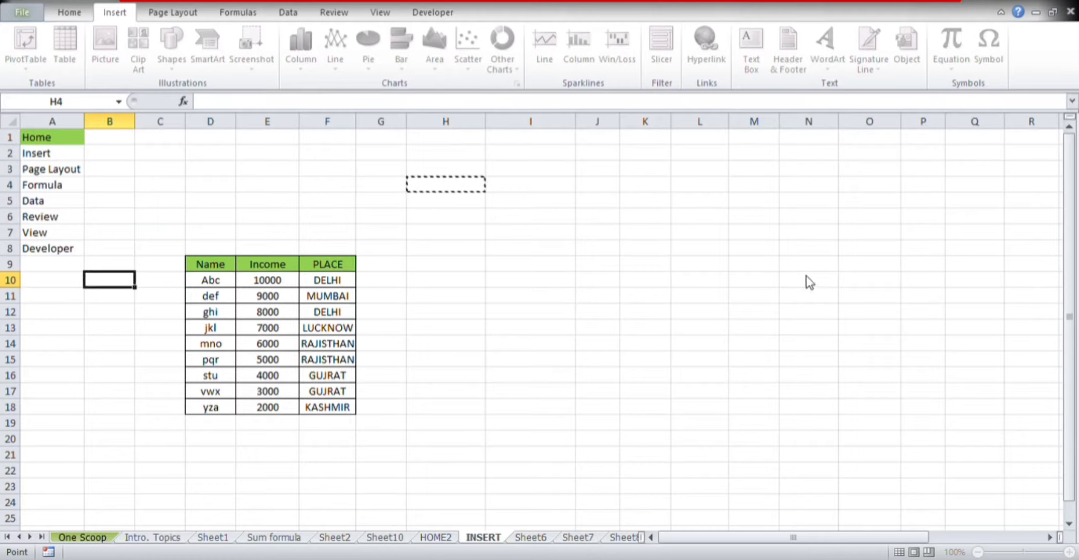
key(Return)
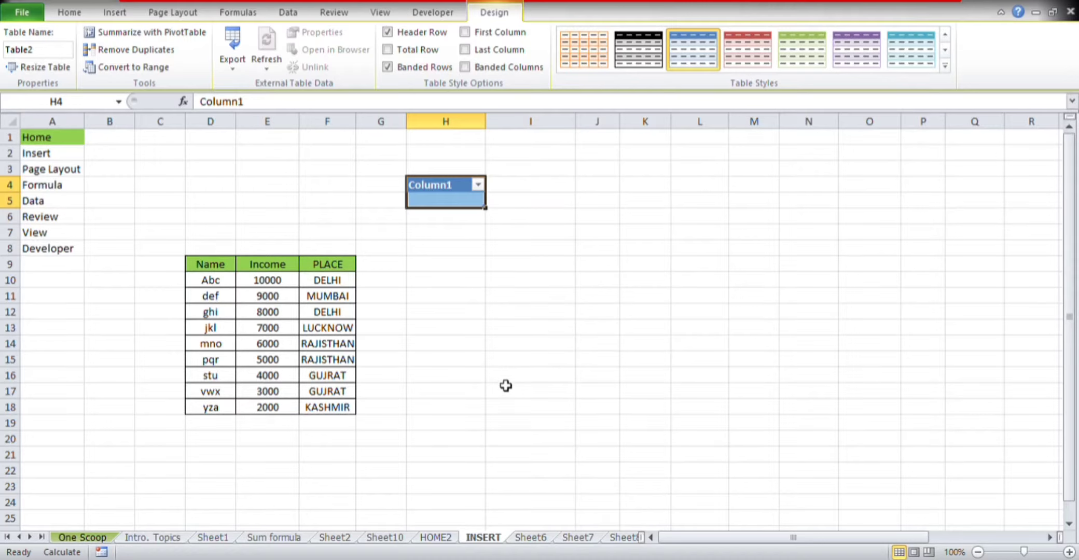
key(ctrl+z)
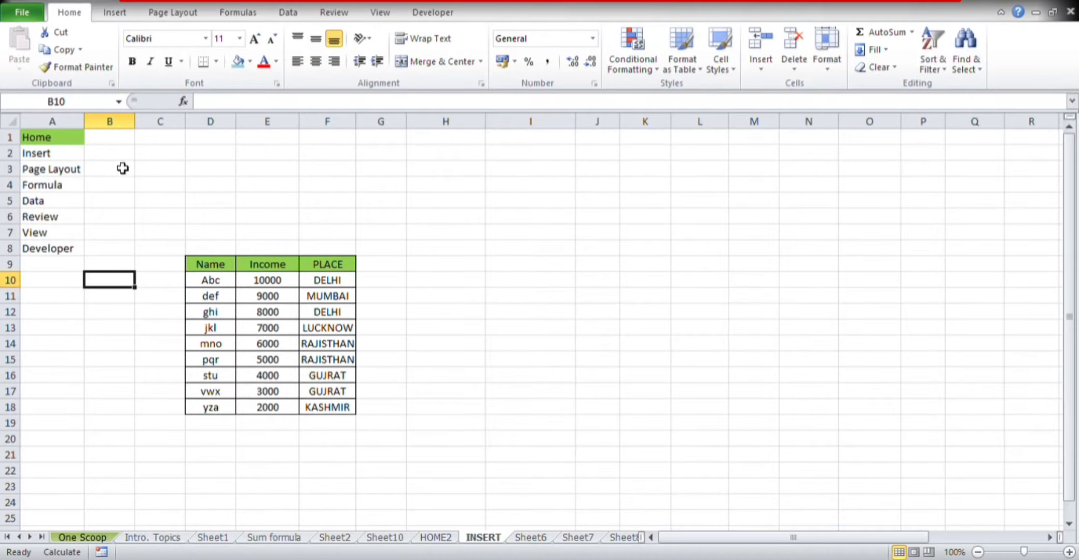
Insert a table covering the range G1:R13 beside the income data.
click(116, 15)
click(65, 52)
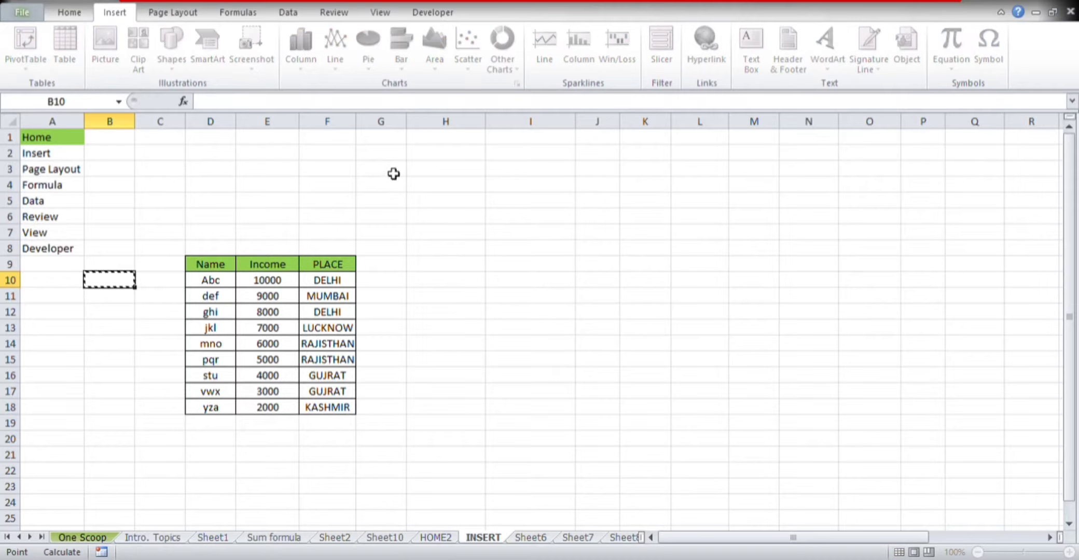
drag(379, 139, 1036, 334)
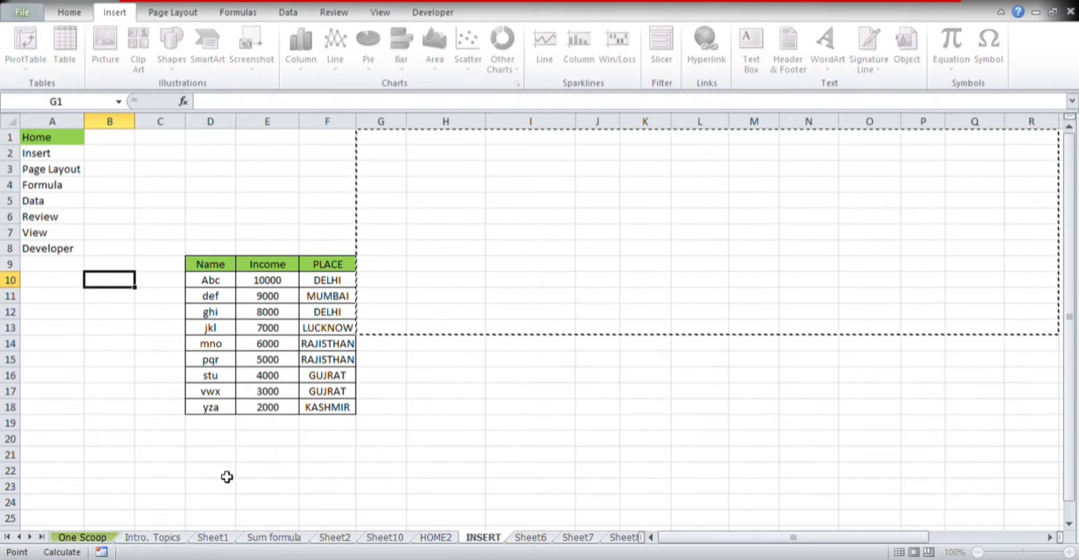
key(Return)
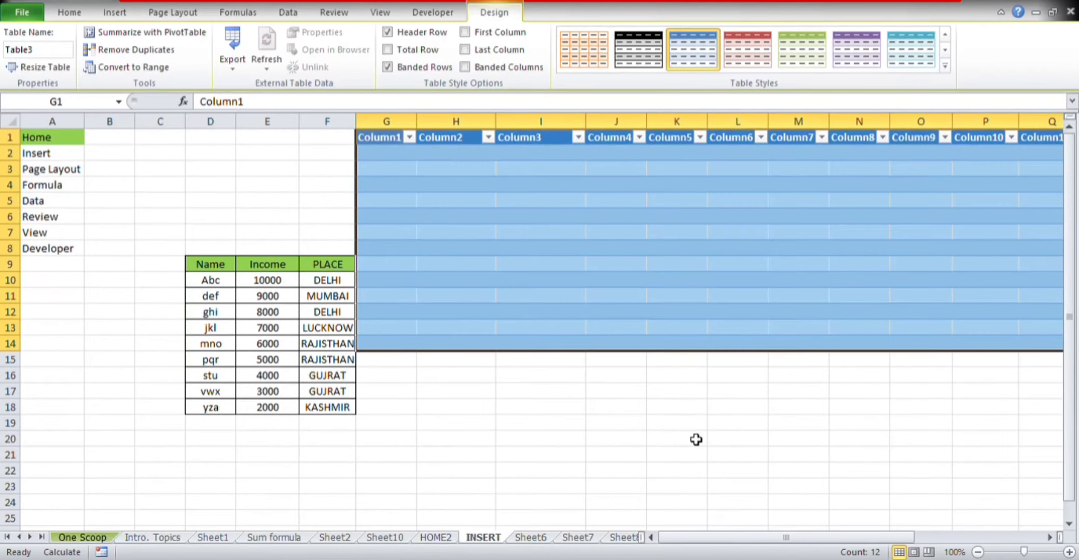
Apply several table styles to the new table, ending with the red banded style with a solid red header row.
click(672, 283)
drag(397, 151, 1061, 348)
click(945, 38)
click(945, 38)
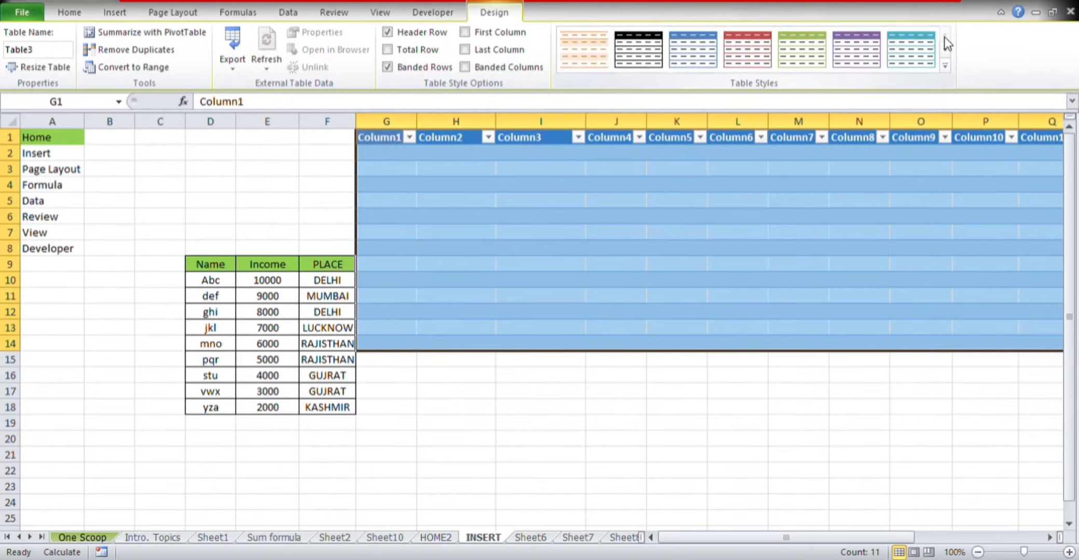
click(584, 49)
click(565, 423)
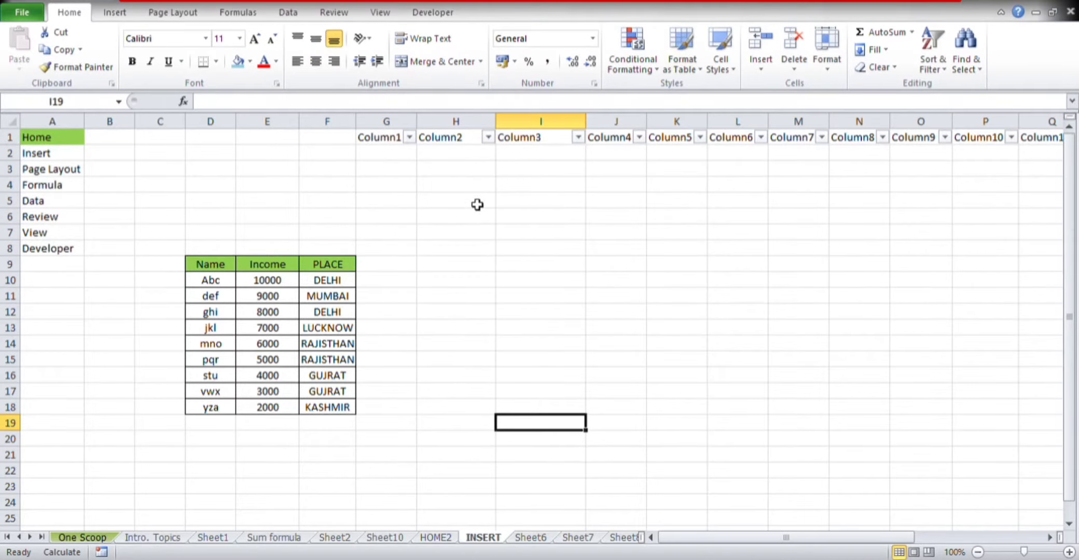
click(409, 174)
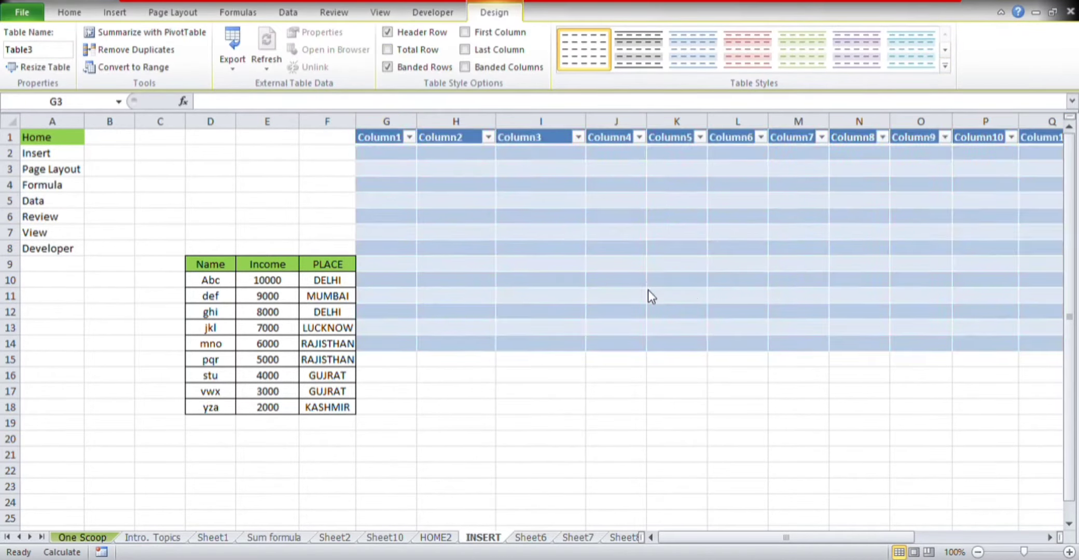
click(700, 300)
click(456, 429)
Enter 1 and 2 in the first two cells of Column1 and fill the number series down to row 14.
click(398, 155)
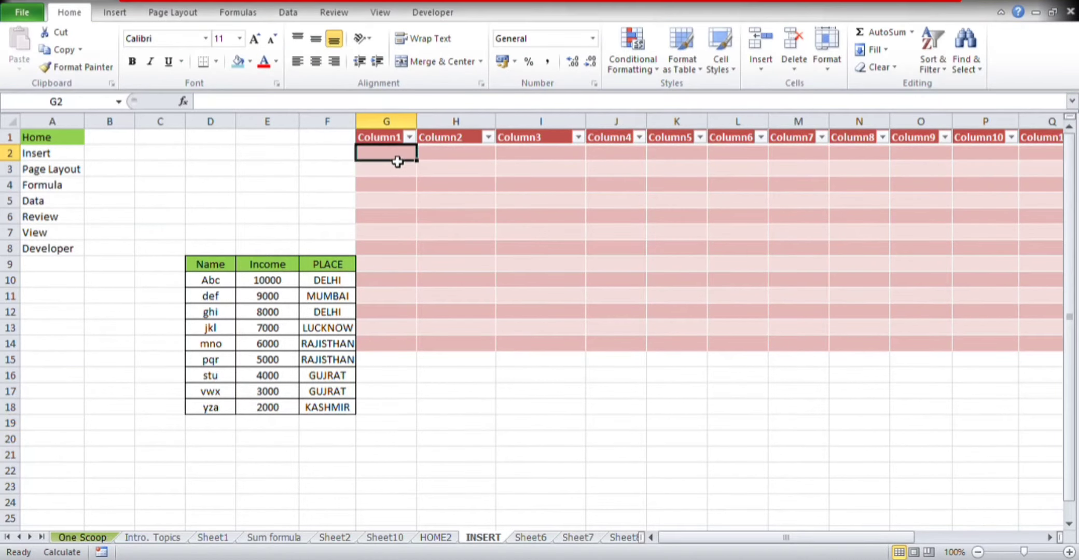
text(1)
key(Return)
text(2)
key(Return)
key(Return)
key(Return)
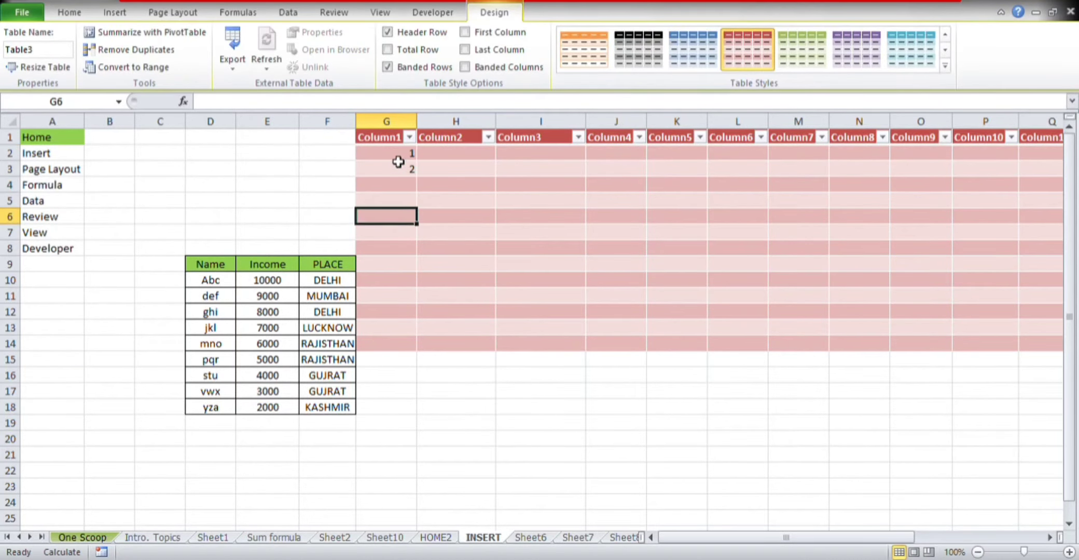
text(2)
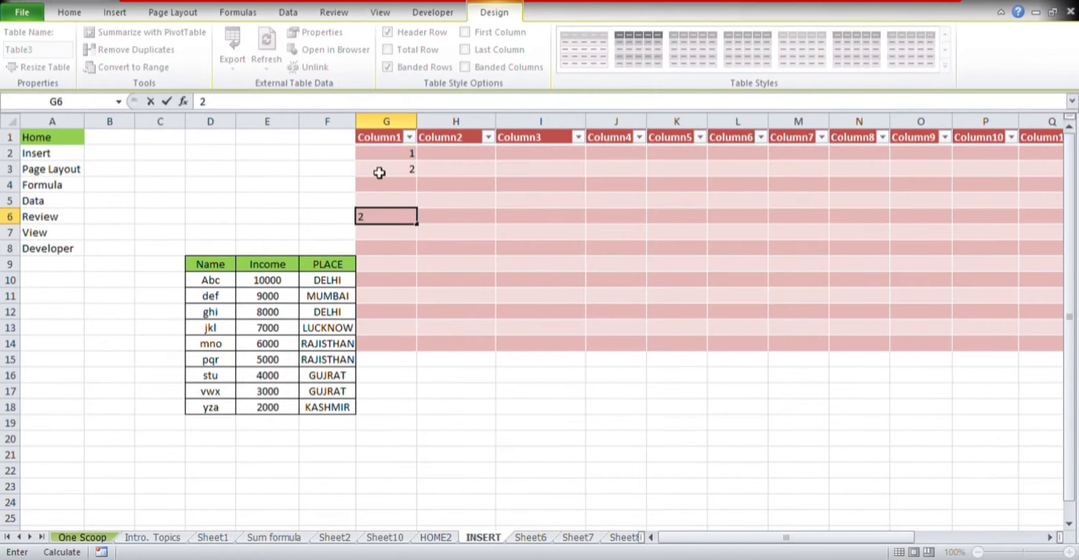
drag(393, 155, 441, 351)
click(452, 410)
click(477, 159)
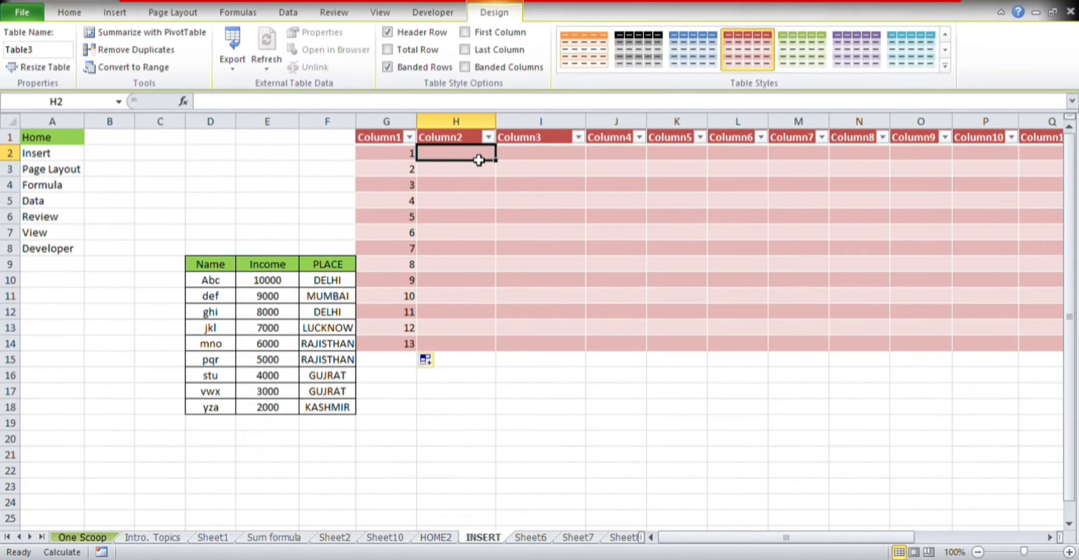
text(age\)
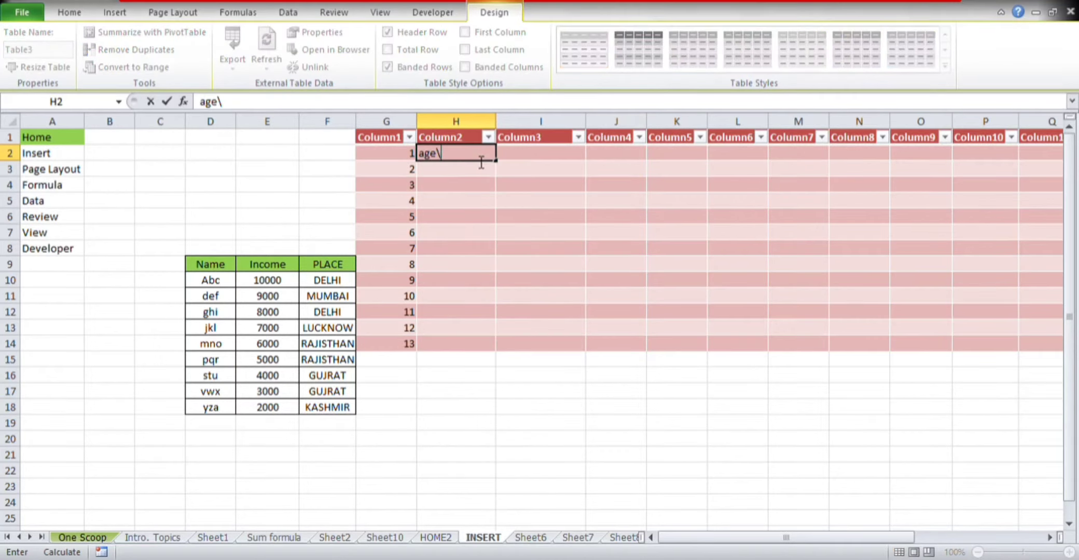
key(Escape)
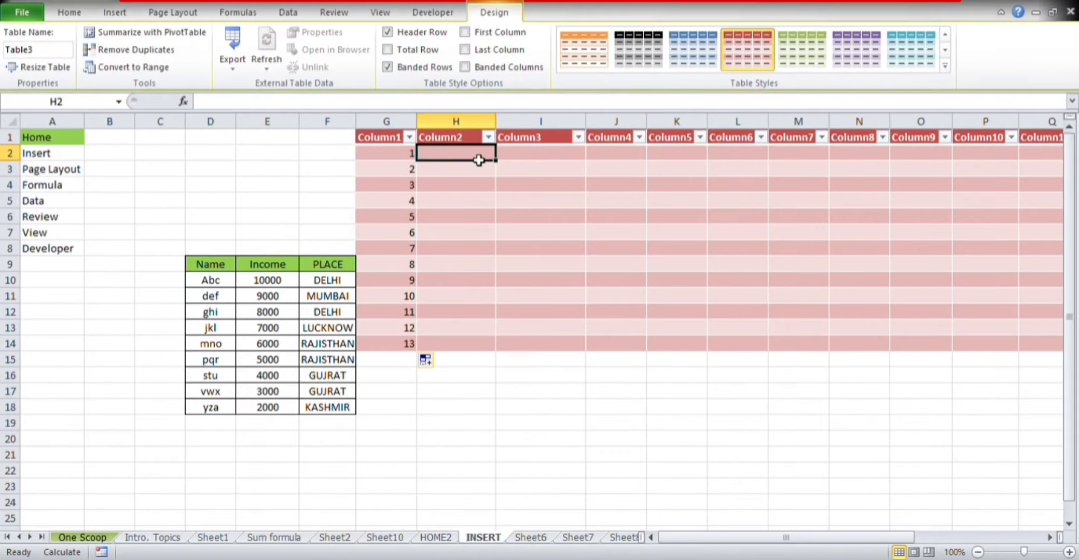
Undo the number series, the style changes and the insertion of the table.
click(484, 206)
key(ctrl+z)
key(ctrl+z)
key(ctrl+z)
key(ctrl+z)
key(ctrl+z)
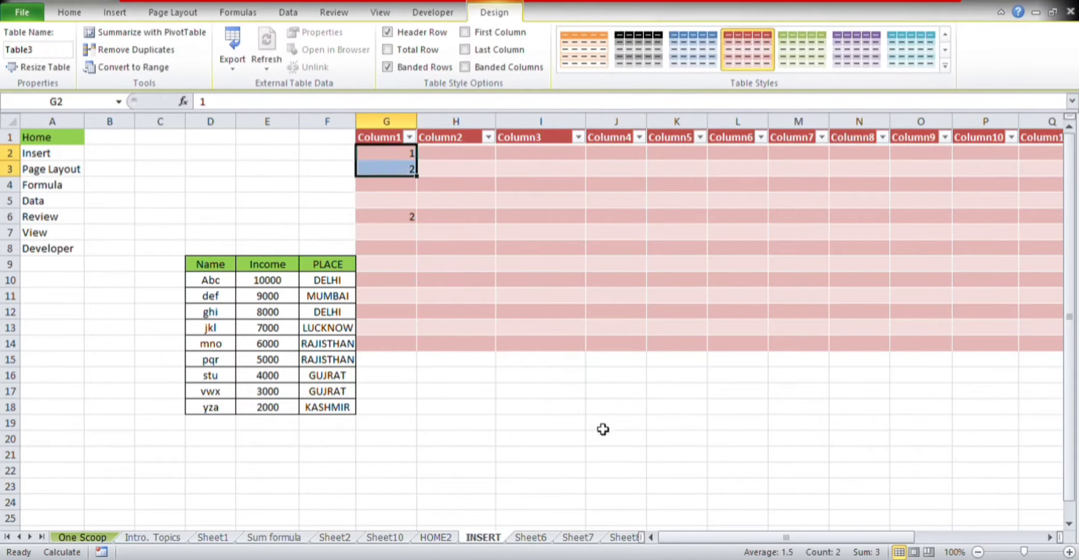
key(ctrl+z)
key(ctrl+z)
key(ctrl+z)
key(ctrl+z)
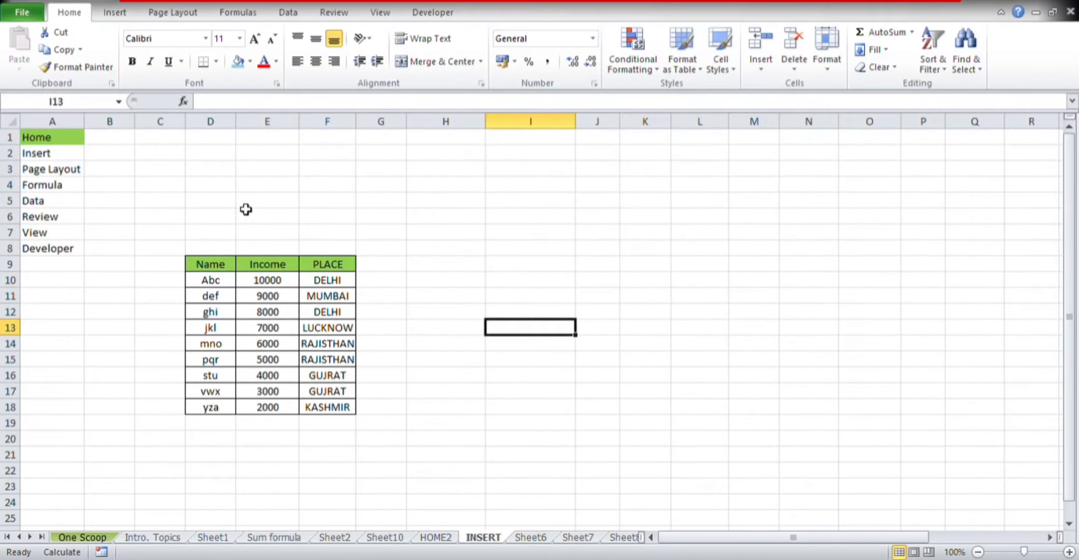
Insert the green Excel logo picture at cell I9.
click(112, 15)
click(571, 266)
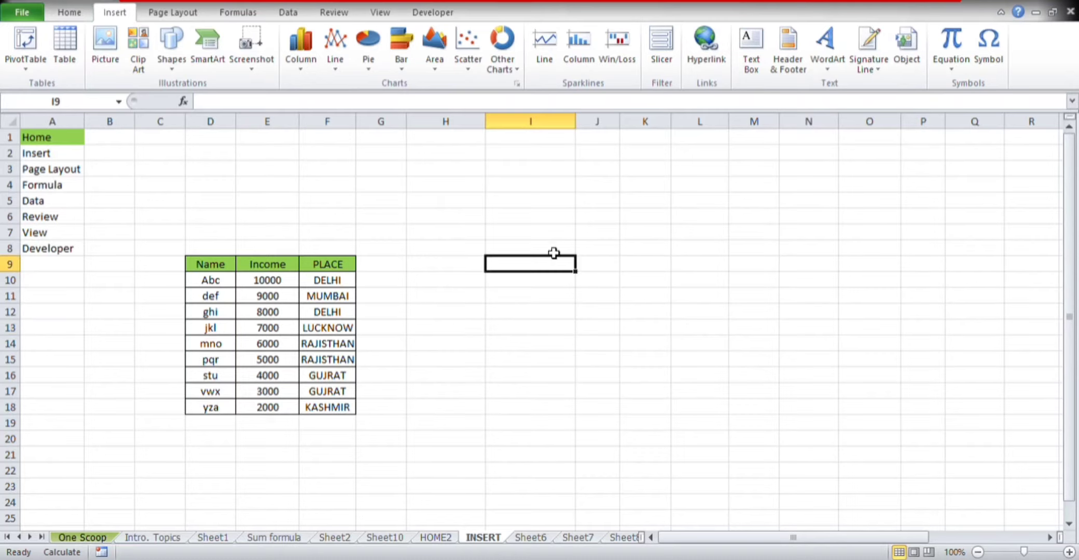
click(111, 62)
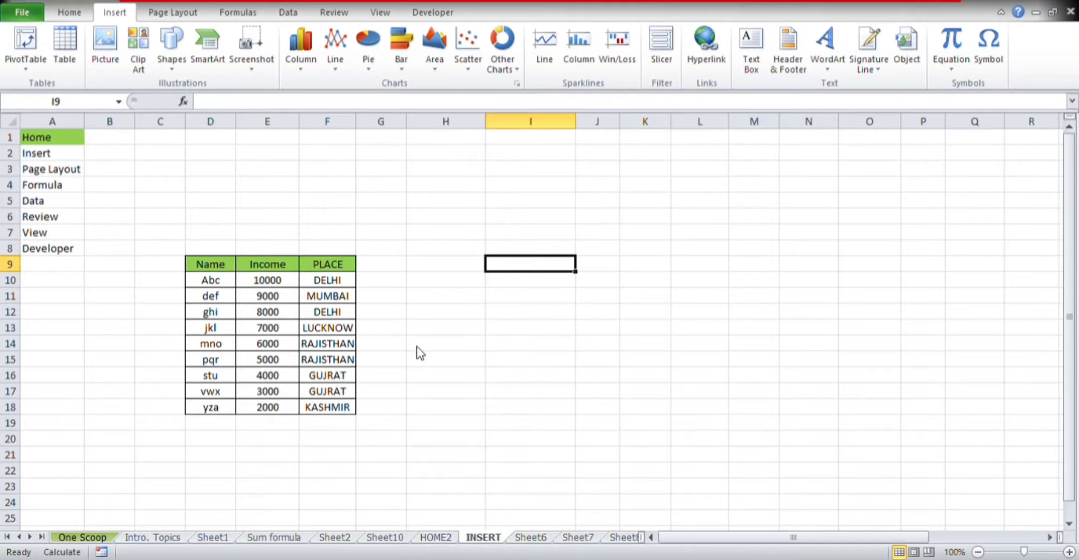
key(ctrl+v)
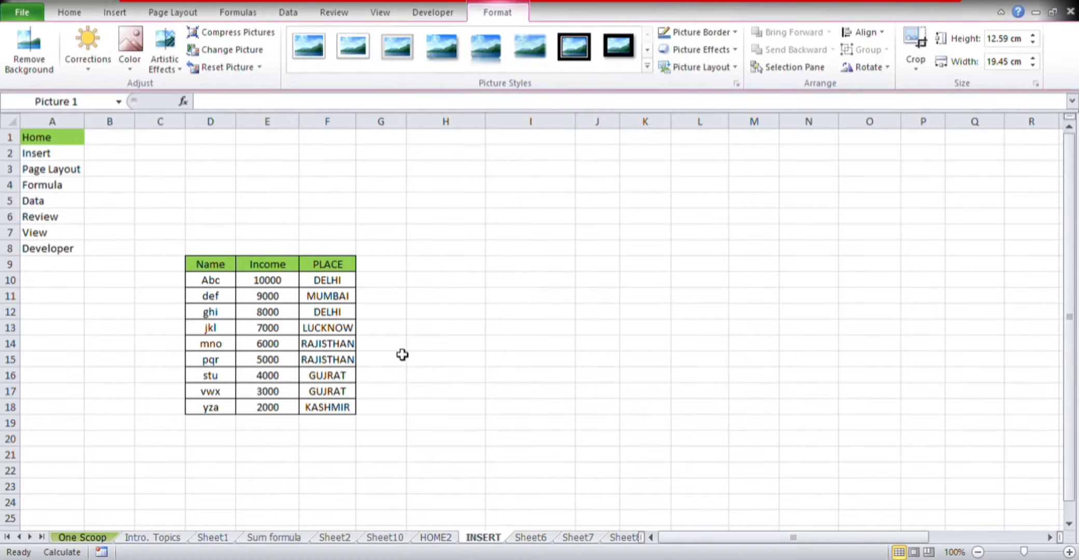
Shrink the Excel logo to about 3.92 cm high and fit it directly above the income data, across columns D to F.
drag(777, 370, 585, 253)
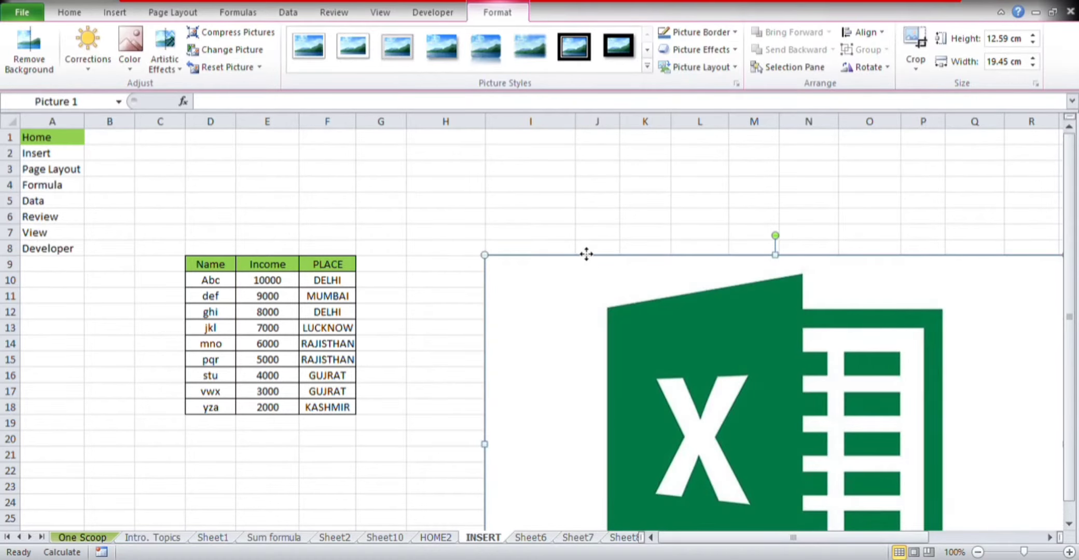
drag(877, 520, 569, 319)
drag(472, 267, 587, 252)
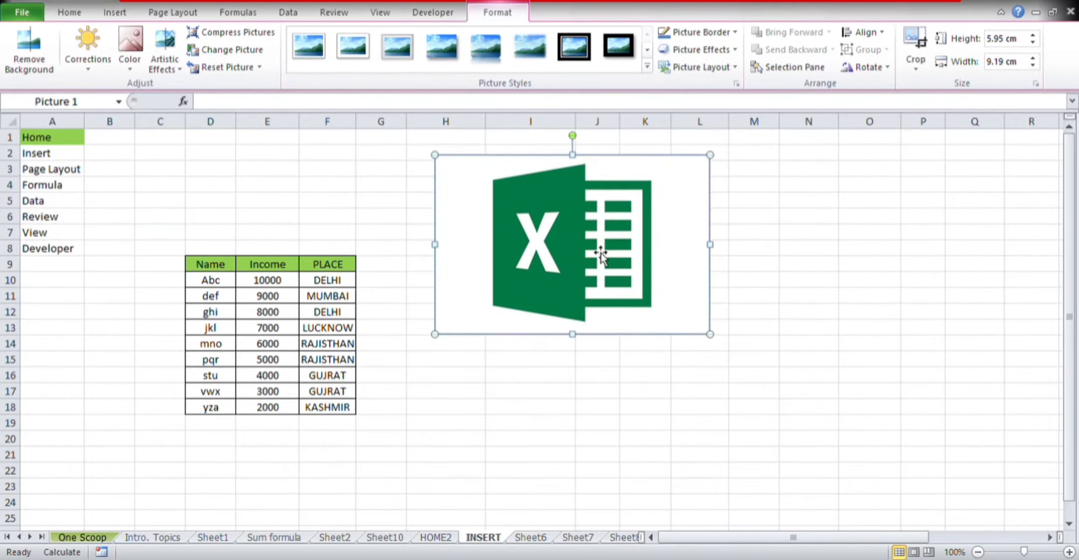
click(878, 270)
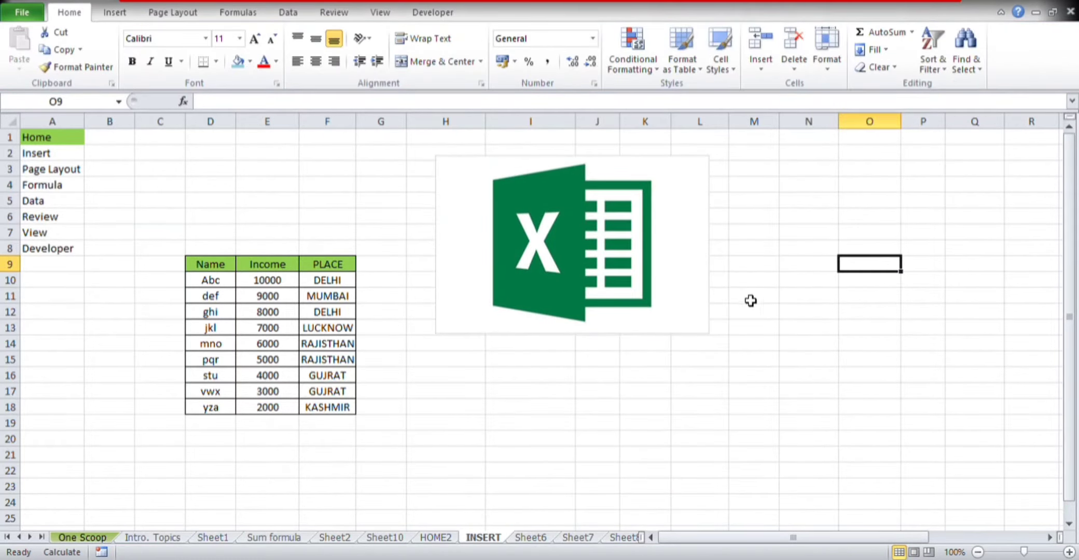
click(668, 243)
drag(715, 346, 644, 322)
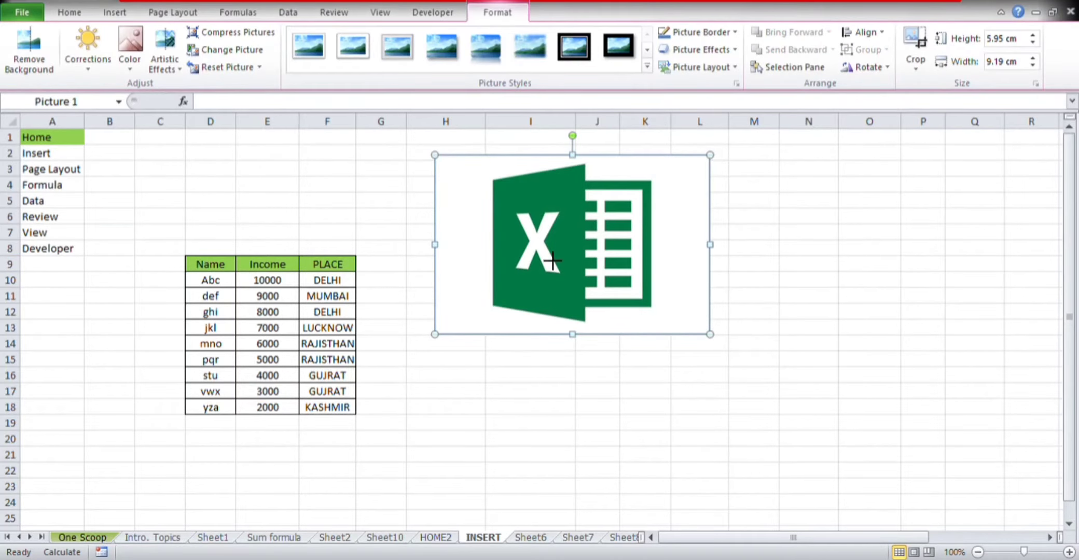
drag(521, 242, 227, 171)
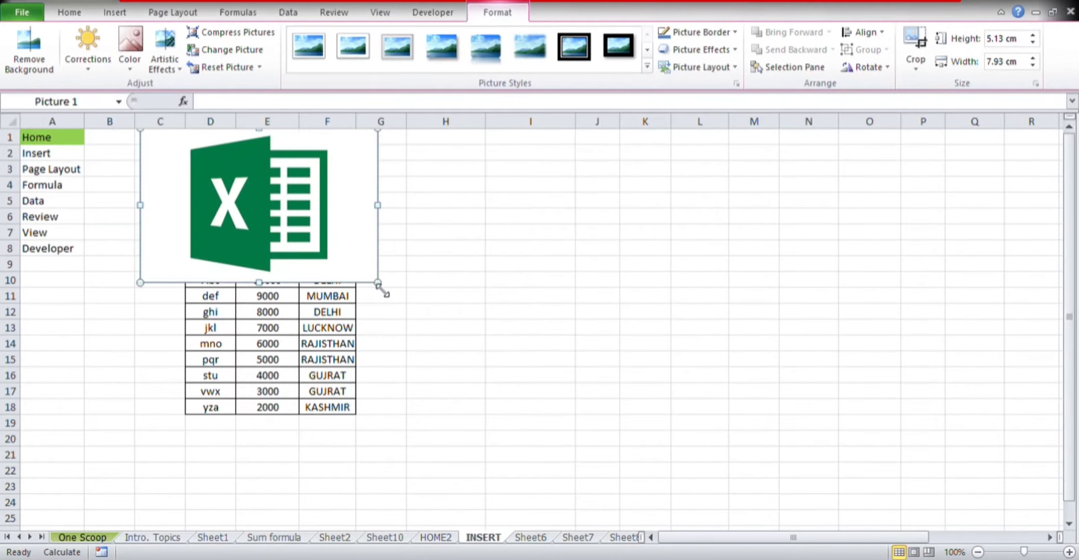
drag(378, 284, 322, 248)
mouse_move(287, 213)
mouse_down()
mouse_move(314, 218)
mouse_move(291, 217)
mouse_up()
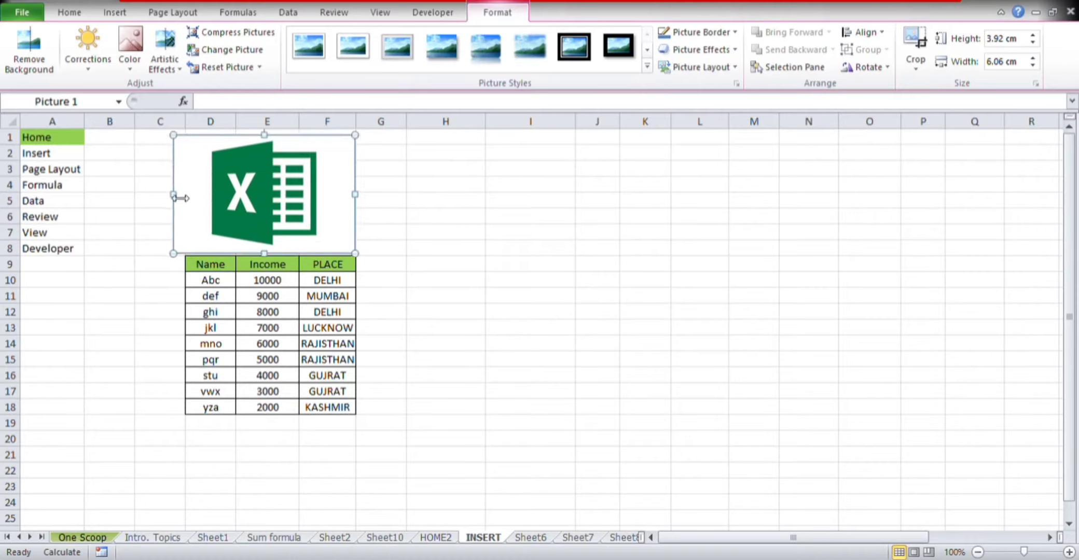
drag(174, 196, 185, 210)
click(423, 284)
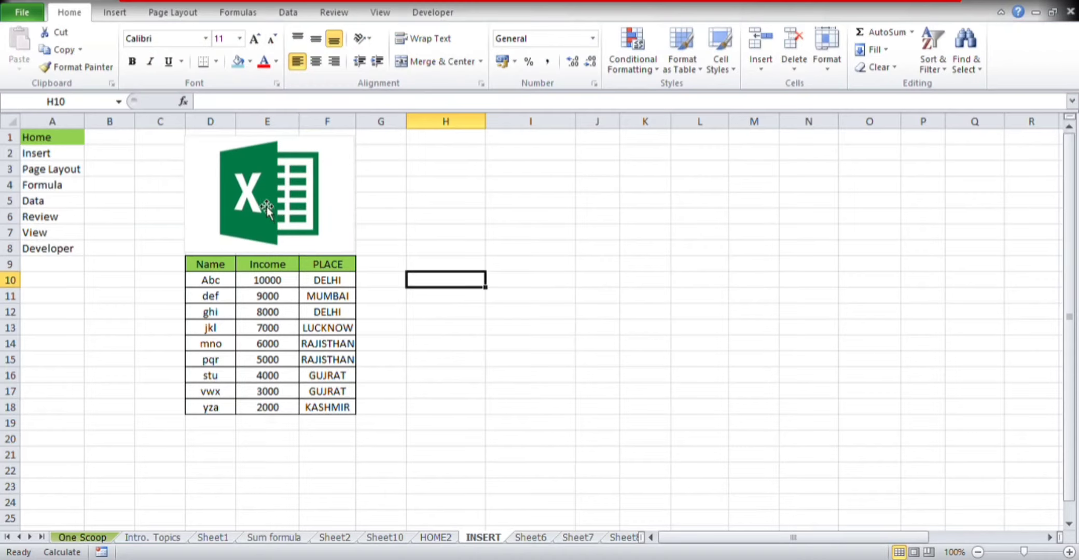
List all clip art with a blank search and insert the candles clip at cell H6.
click(416, 219)
click(114, 13)
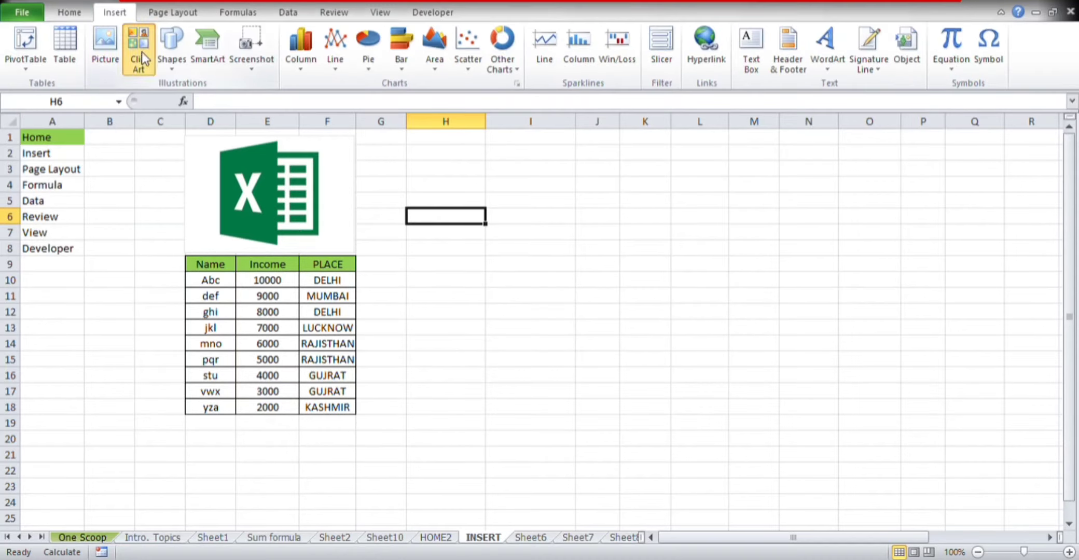
click(138, 49)
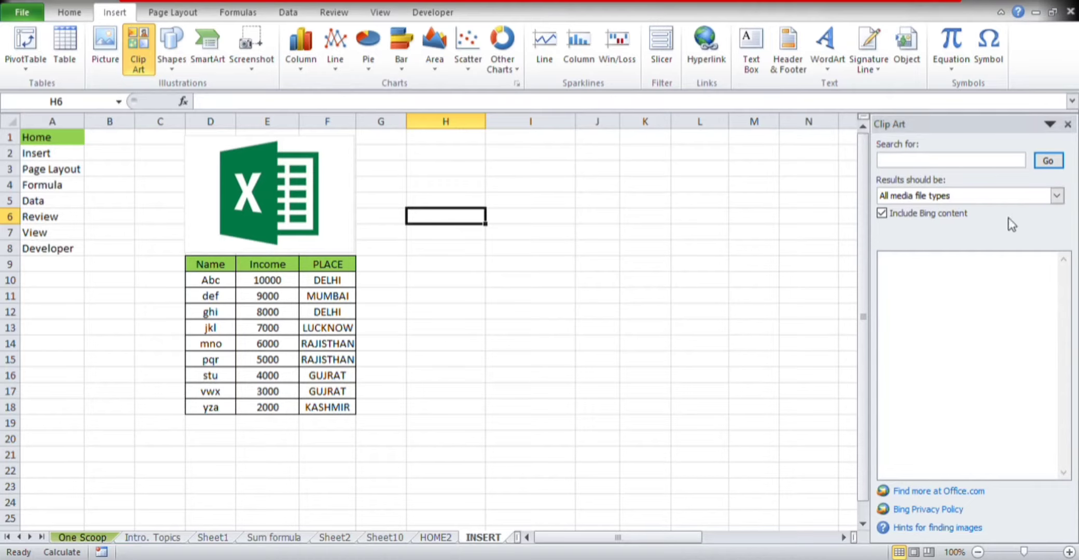
key(Return)
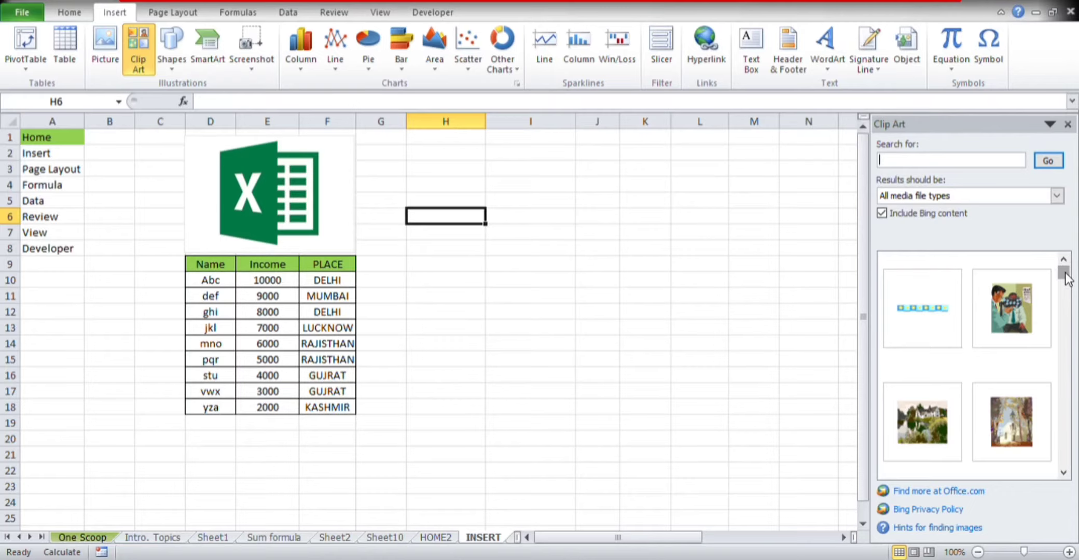
drag(1066, 273, 1066, 283)
click(951, 327)
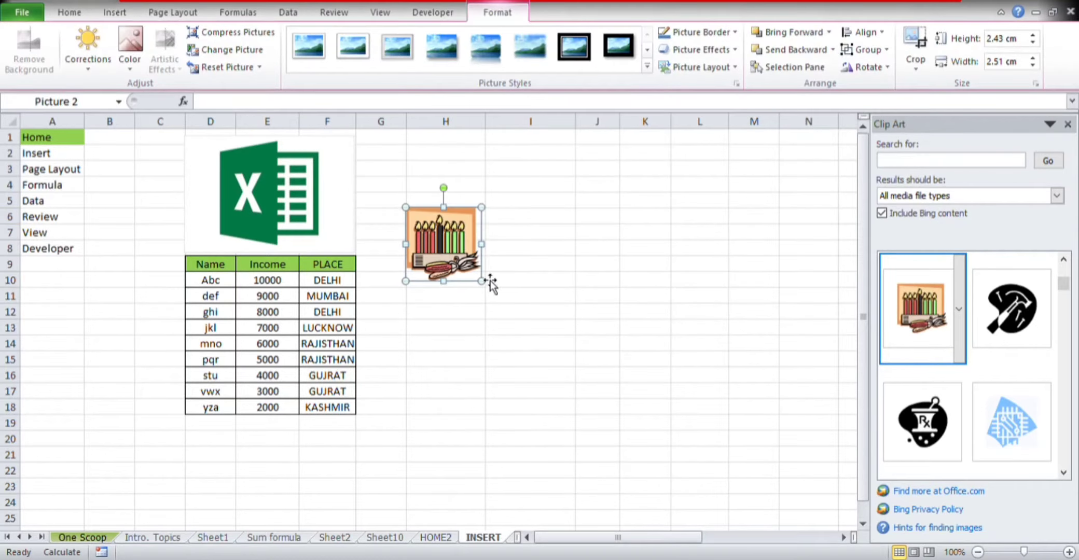
Enlarge the candles clip to about 5.95 × 6.15 cm and move it up beside the Excel logo.
drag(495, 292, 590, 387)
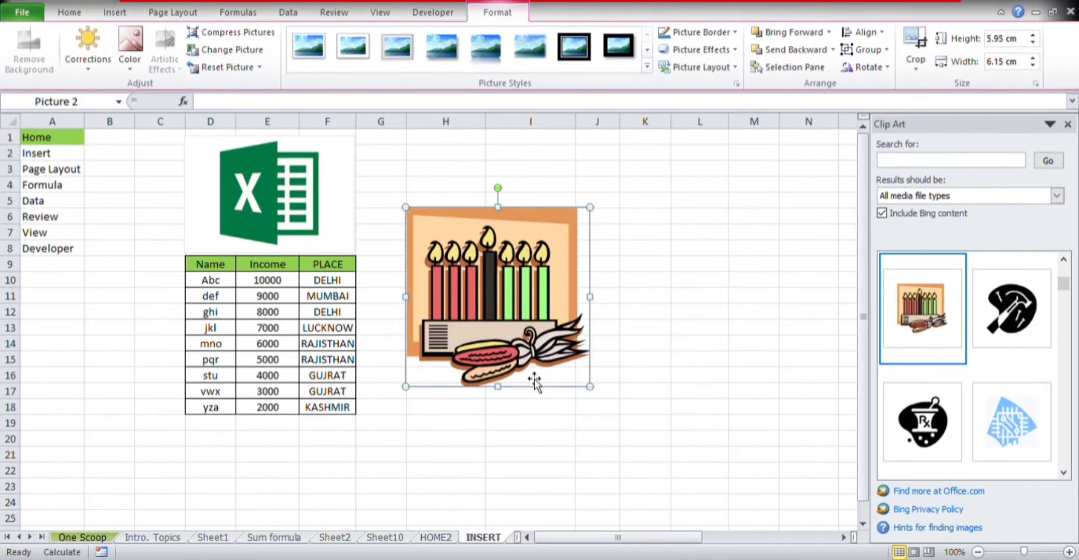
drag(501, 230, 487, 166)
click(689, 297)
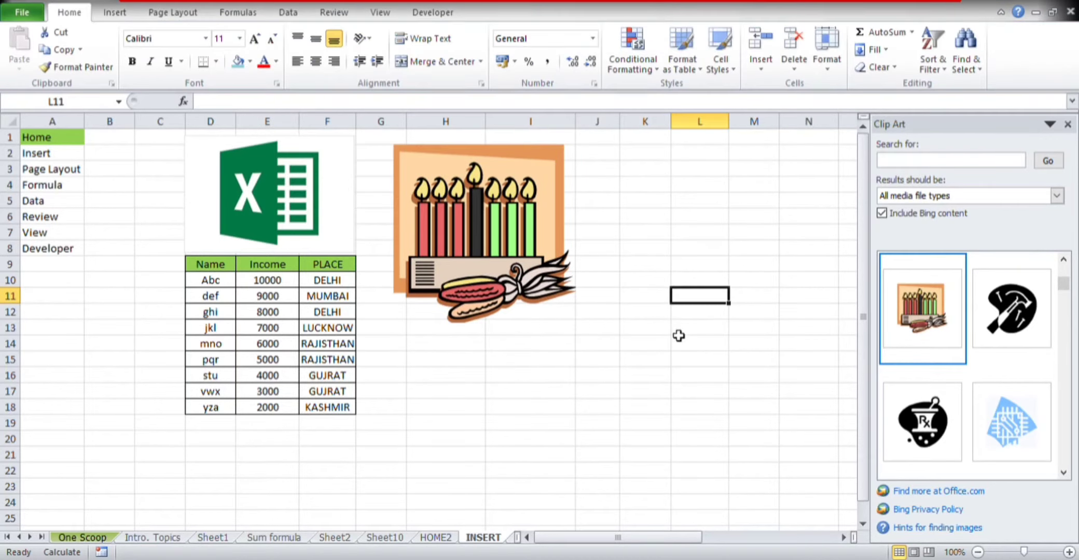
Browse further down the clip art results and close the clip art search.
scroll(529, 281, down, 5)
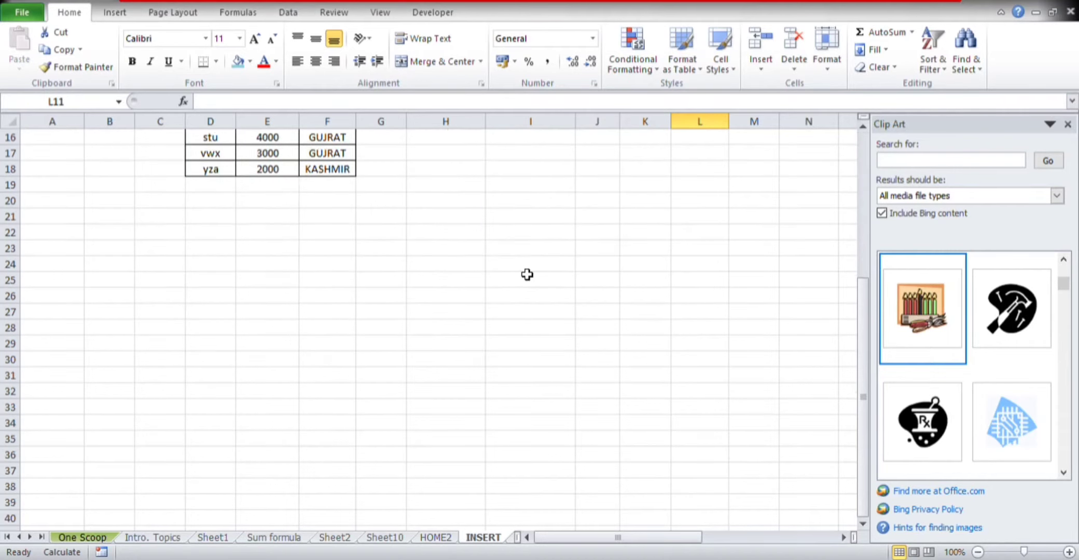
scroll(529, 280, up, 5)
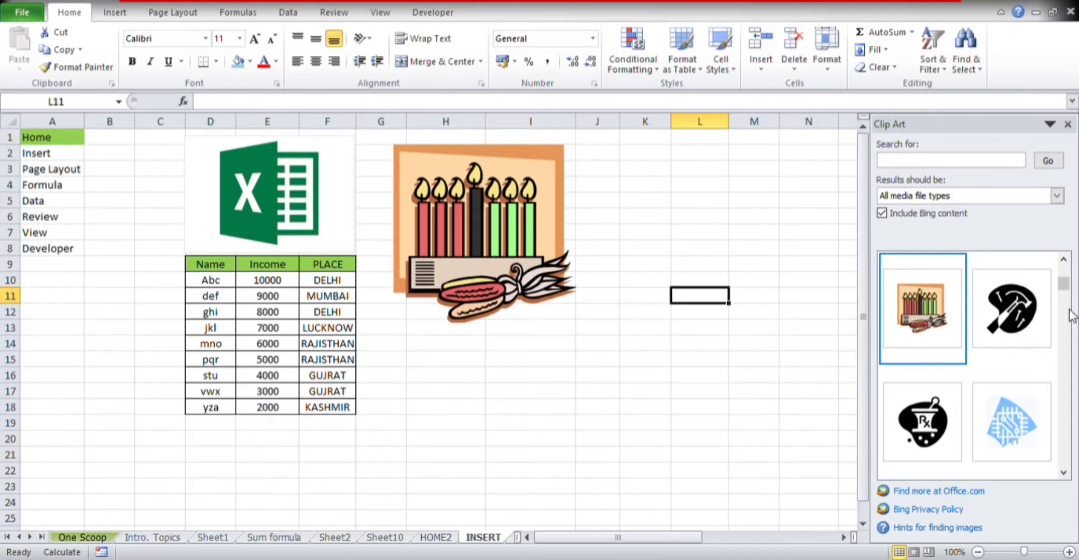
drag(1064, 284, 1065, 388)
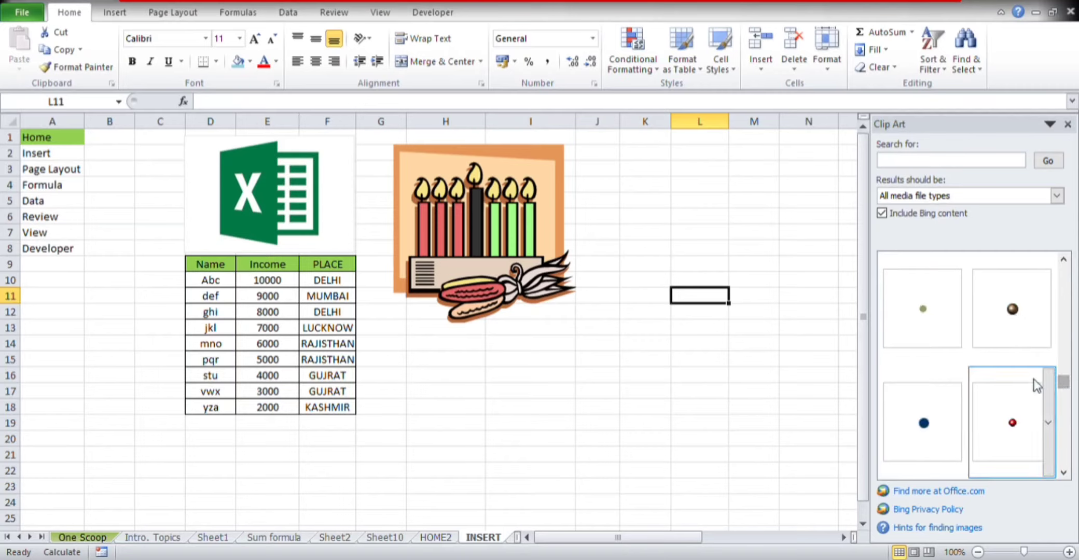
click(1068, 124)
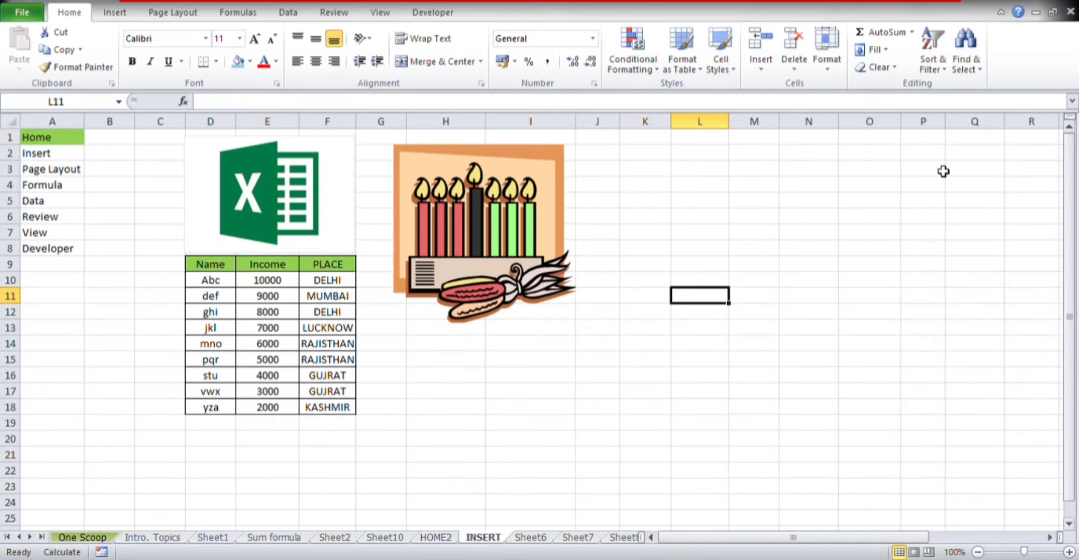
Draw an oval about 5.4 cm high and 4.2 cm wide across columns K to M and give it the green fill style.
click(117, 13)
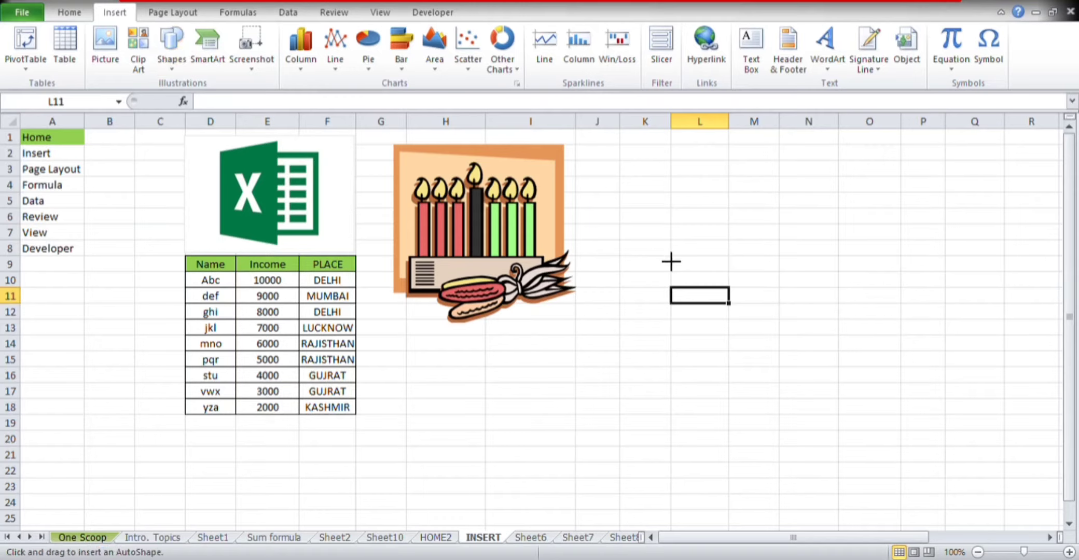
mouse_move(770, 383)
mouse_down()
mouse_move(658, 392)
mouse_move(644, 220)
mouse_up()
click(783, 313)
click(689, 296)
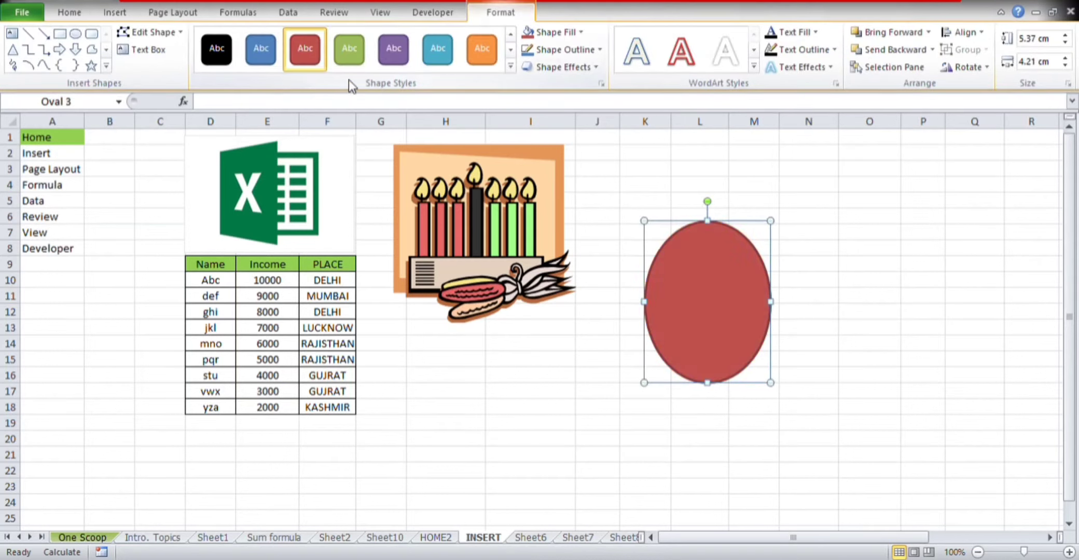
click(349, 49)
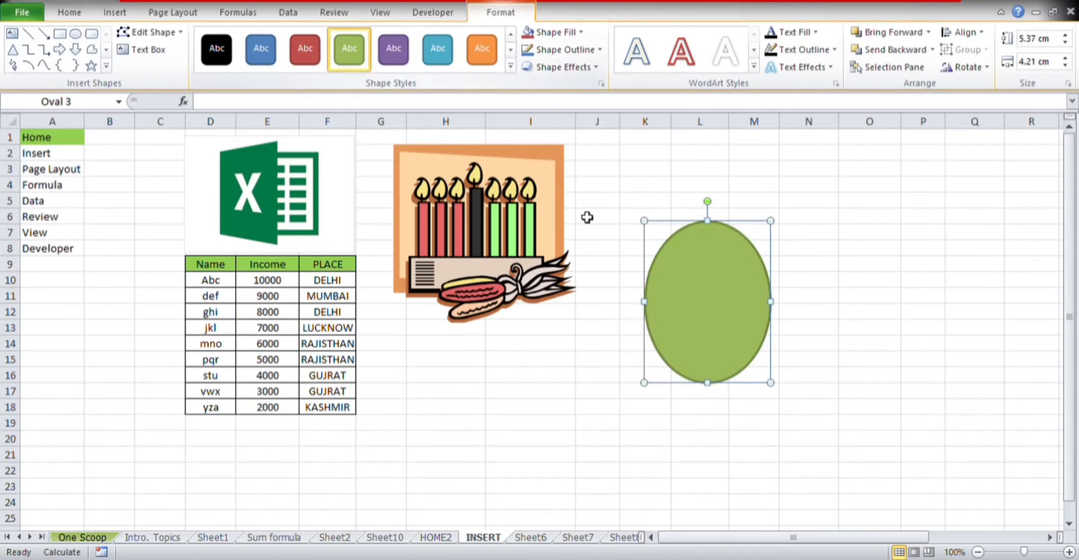
key(Escape)
click(694, 307)
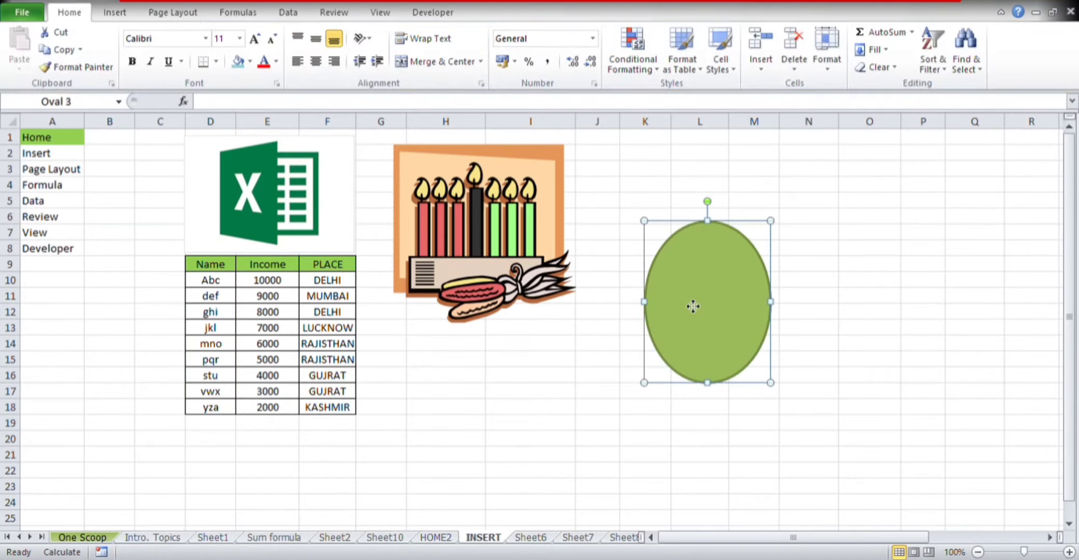
text(fbsdkjbffdsfkjbsdfkjbsdfds)
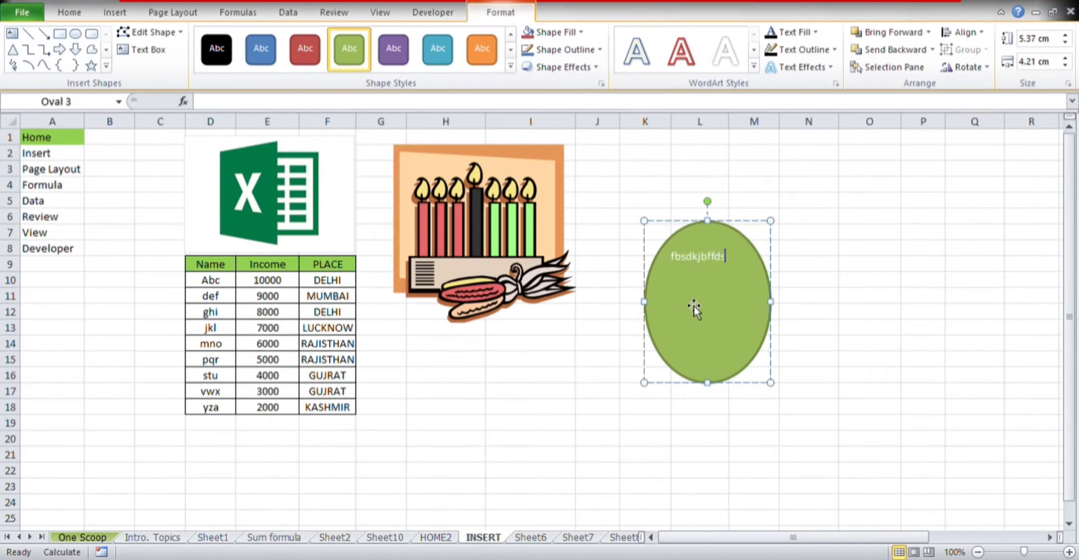
key(BackSpace)
key(BackSpace)
key(BackSpace)
key(BackSpace)
key(BackSpace)
key(BackSpace)
key(BackSpace)
key(BackSpace)
key(BackSpace)
key(BackSpace)
key(BackSpace)
key(BackSpace)
key(BackSpace)
key(BackSpace)
key(BackSpace)
key(BackSpace)
key(BackSpace)
key(BackSpace)
key(BackSpace)
key(BackSpace)
Label the green oval with the text "Llike and share".
text(I like app)
key(BackSpace)
key(BackSpace)
text(nd share)
click(851, 312)
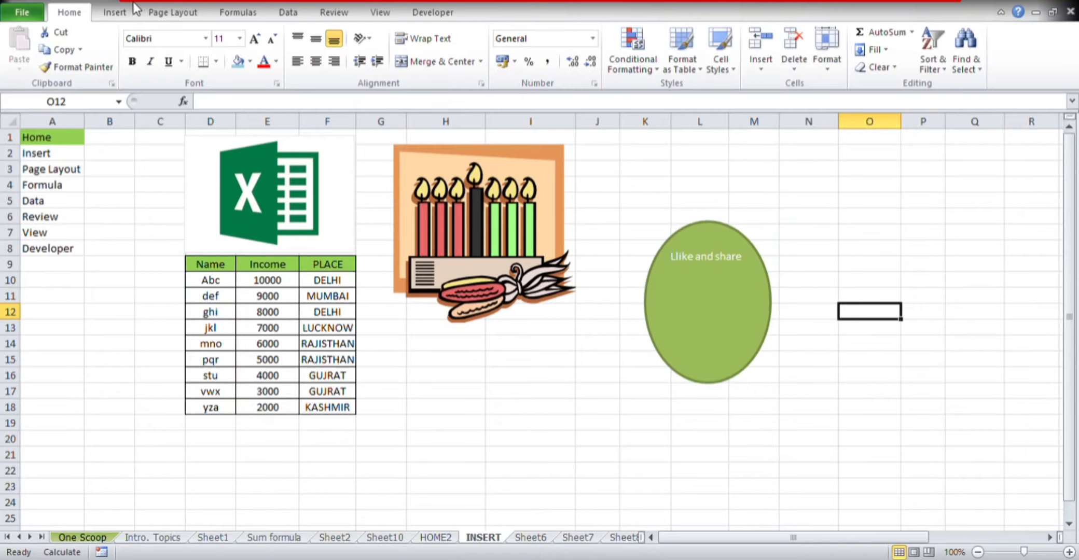
Try a clustered column chart of the income values in E10:E18.
click(113, 12)
click(73, 14)
click(116, 13)
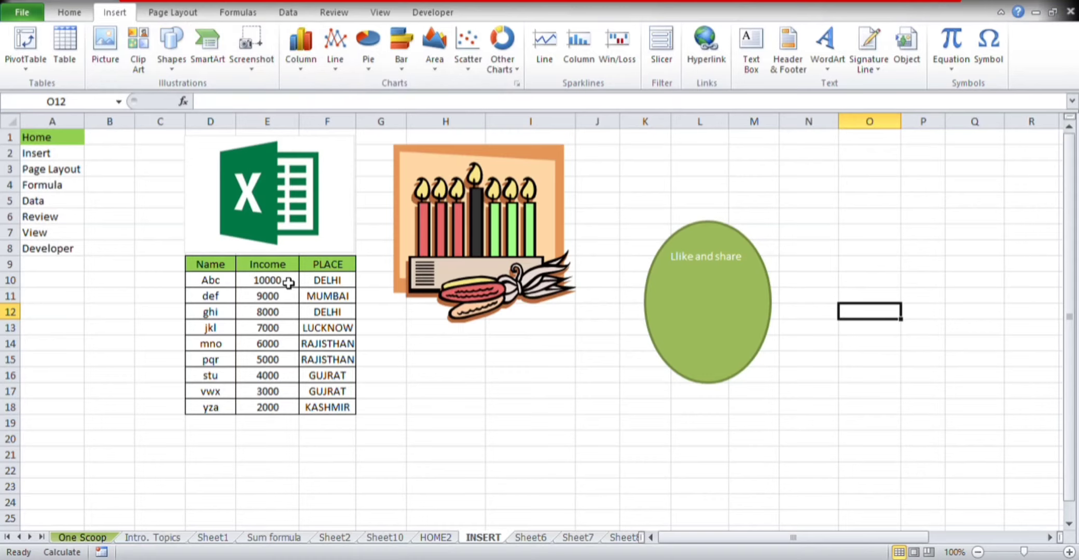
drag(286, 287, 285, 412)
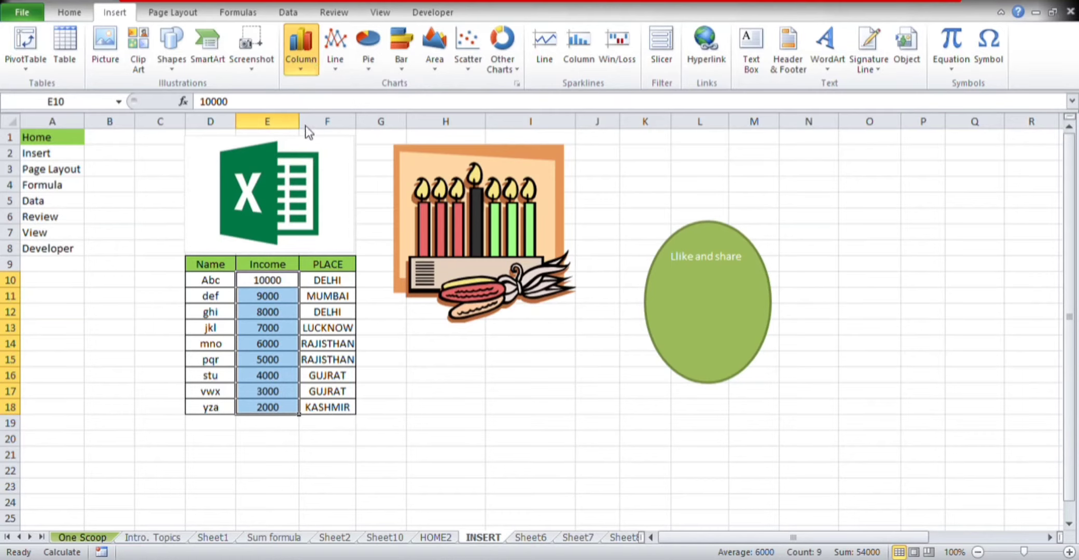
key(alt+F1)
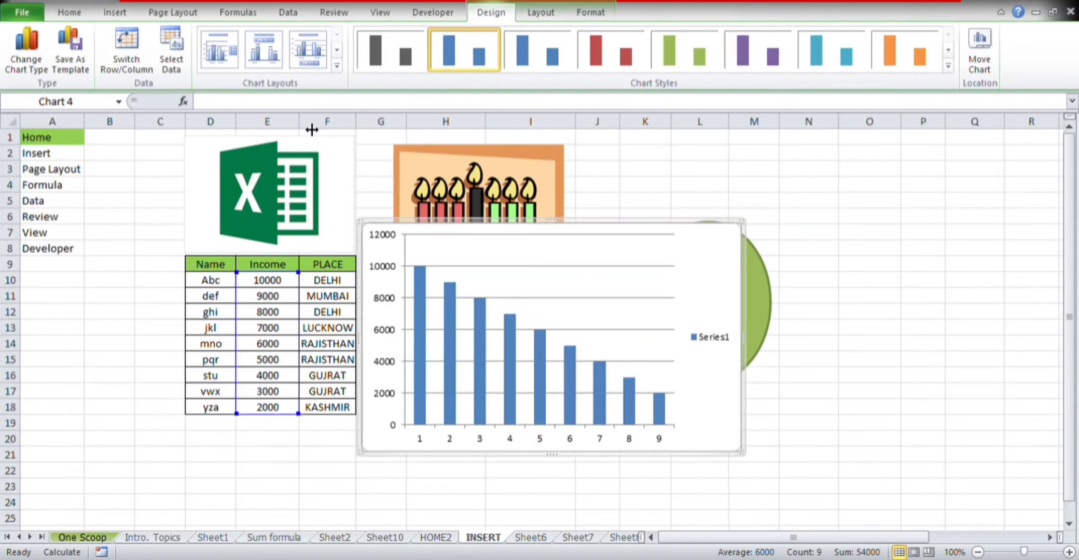
click(591, 289)
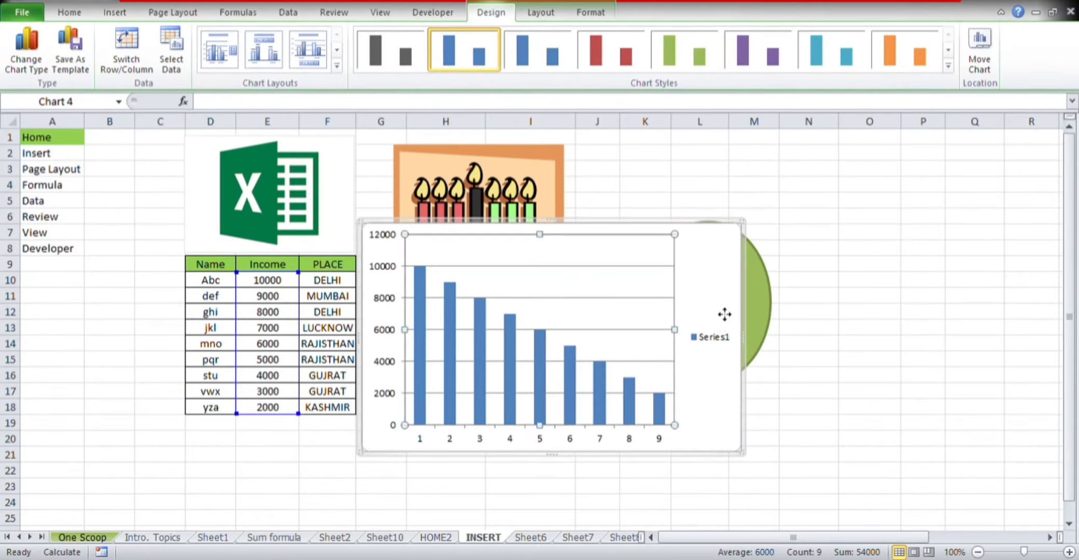
drag(725, 314, 723, 314)
click(649, 304)
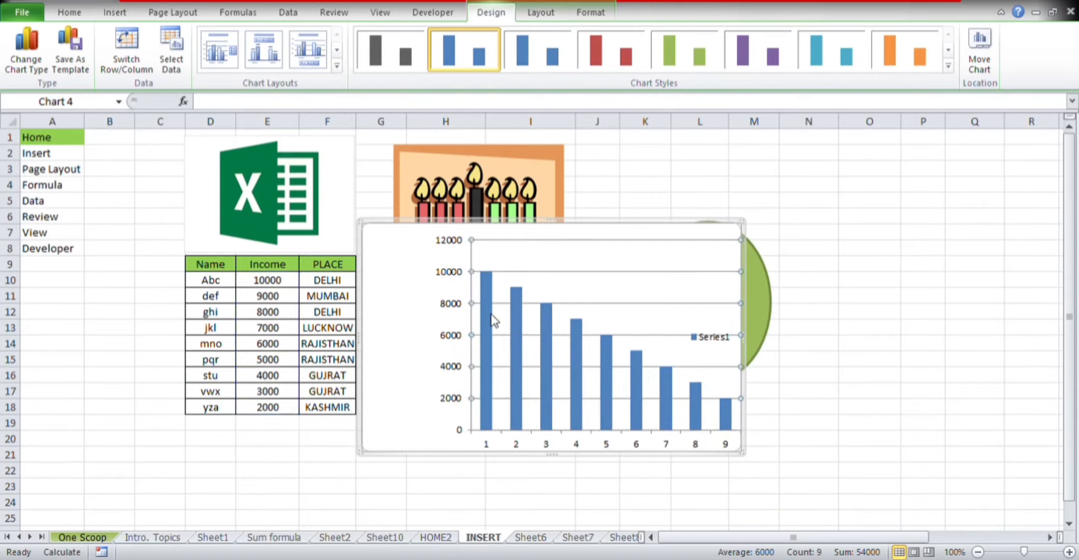
key(ctrl+z)
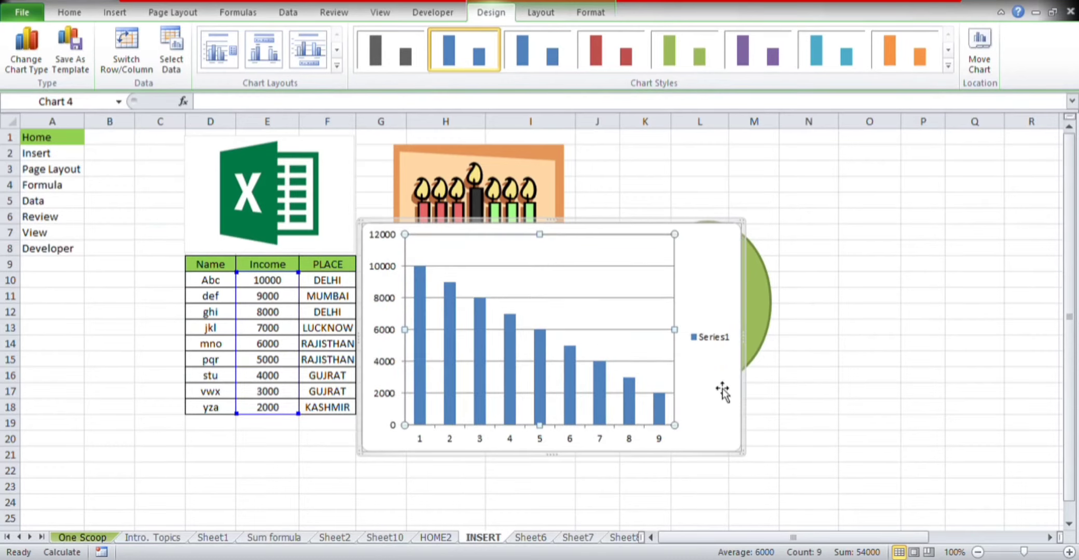
Move the column chart further right over the oval, and undo both that move and the chart's insertion.
click(718, 228)
drag(881, 215, 881, 217)
click(861, 491)
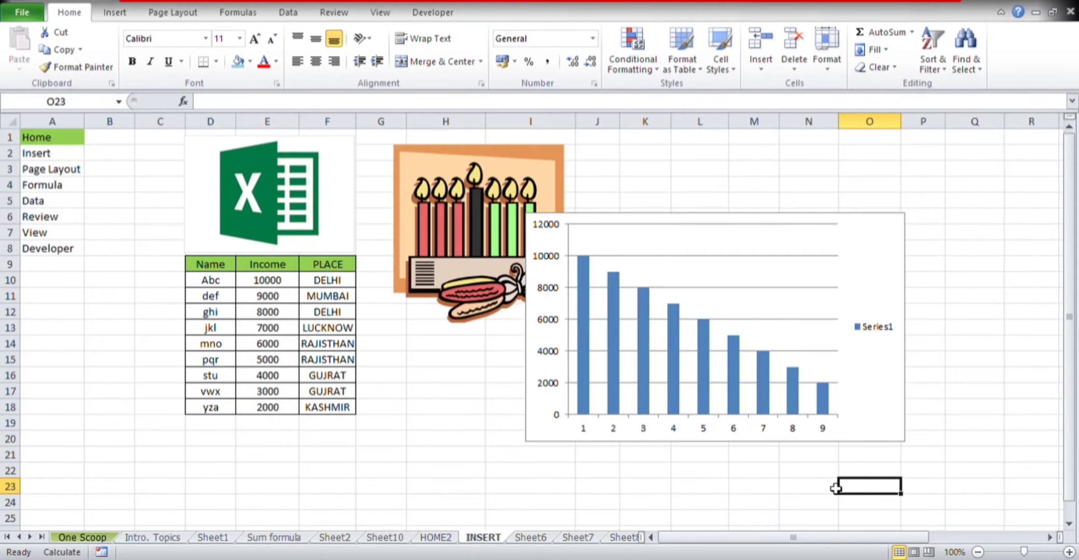
key(ctrl+z)
key(ctrl+z)
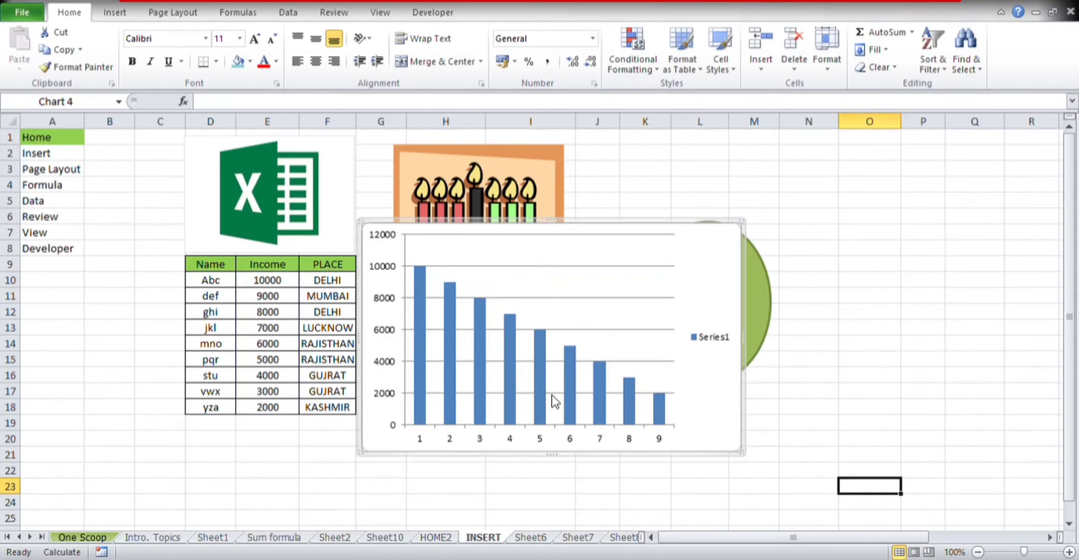
Insert a clustered column chart of the names and incomes in D10:E18 and apply the layout with a chart title.
drag(267, 280, 340, 413)
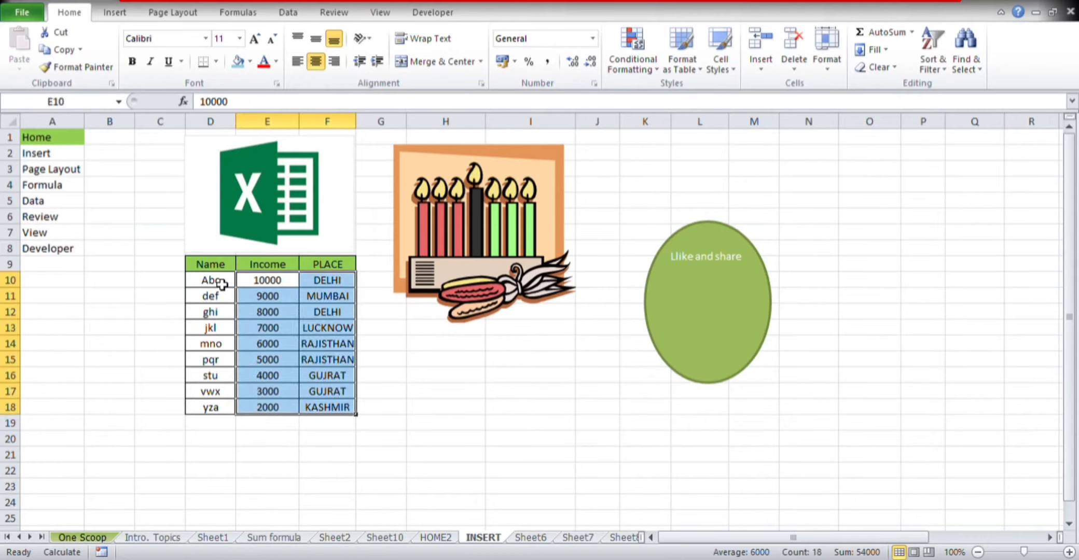
drag(223, 283, 284, 416)
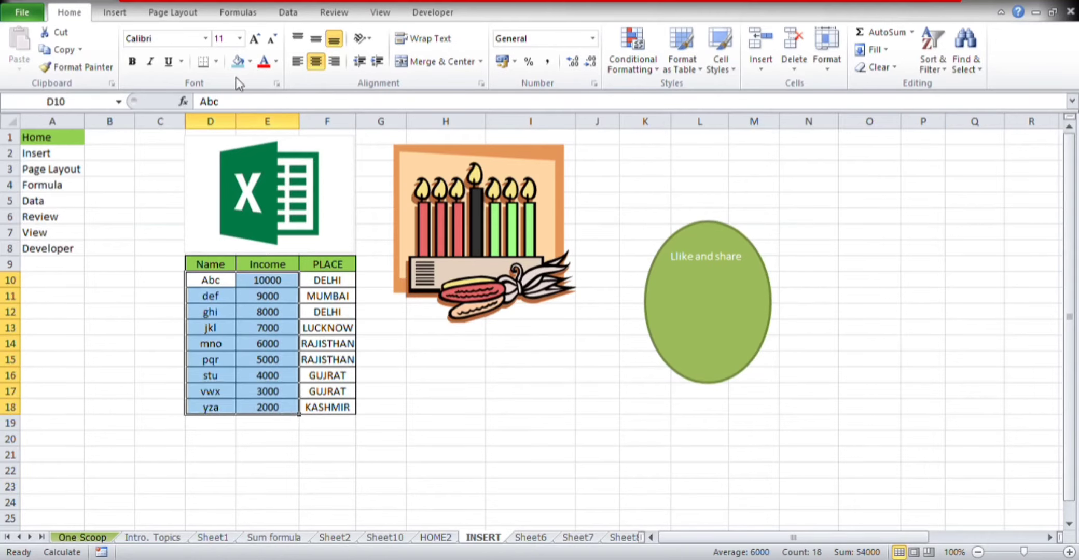
click(124, 17)
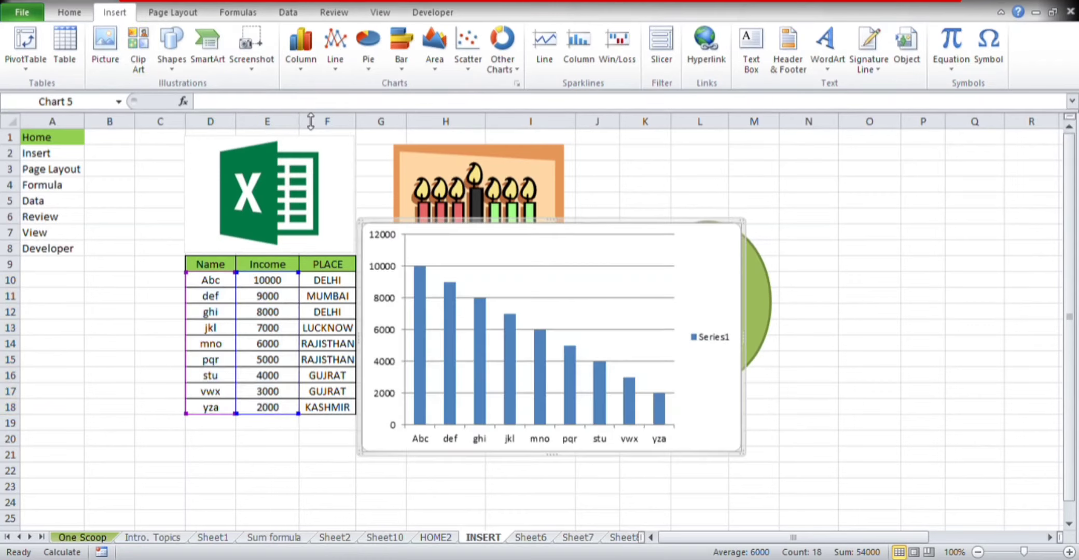
click(227, 61)
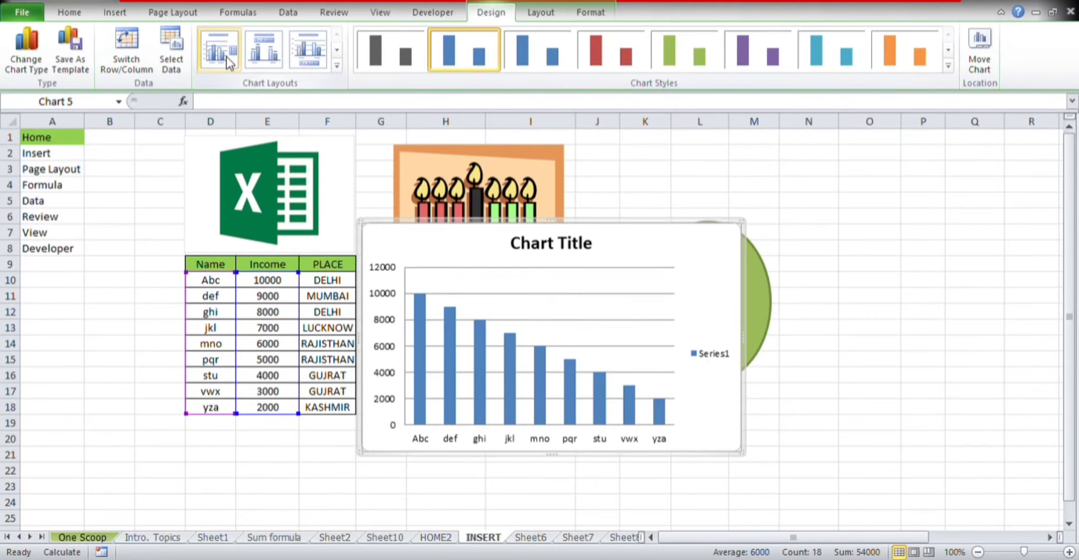
Change the titled column chart to 3-D clustered columns and shift it slightly to the right.
click(118, 17)
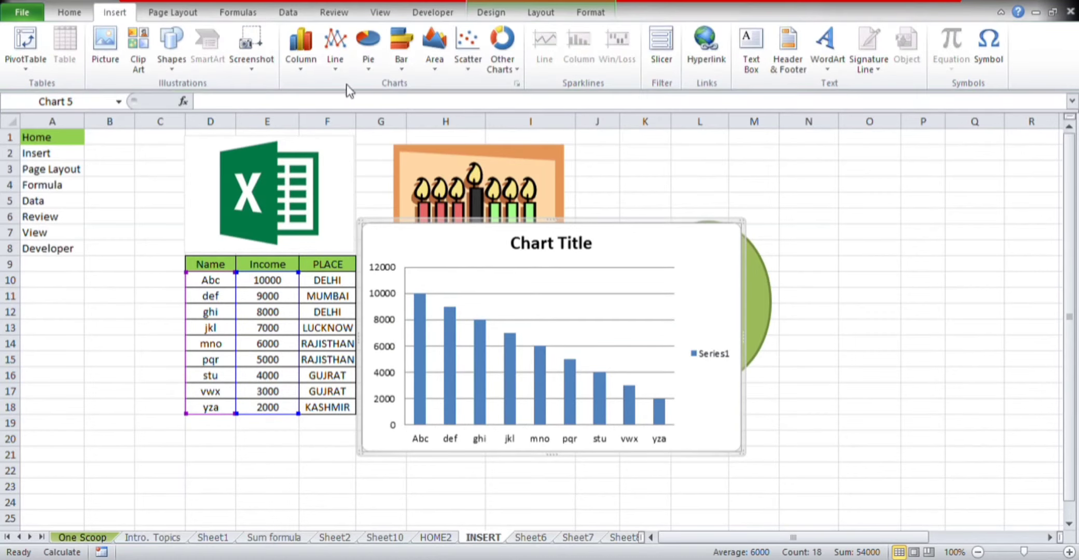
click(313, 164)
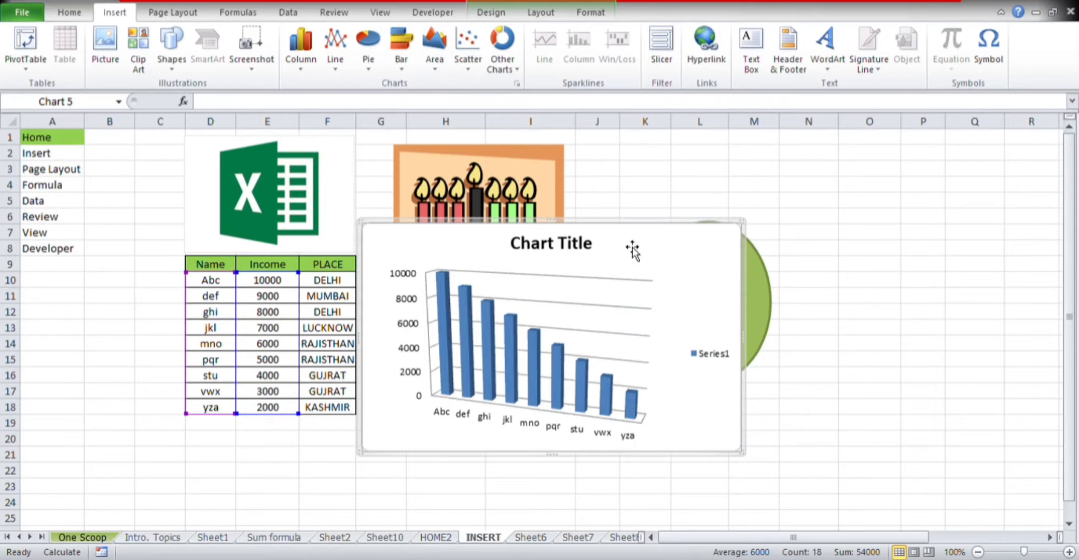
drag(638, 228, 707, 231)
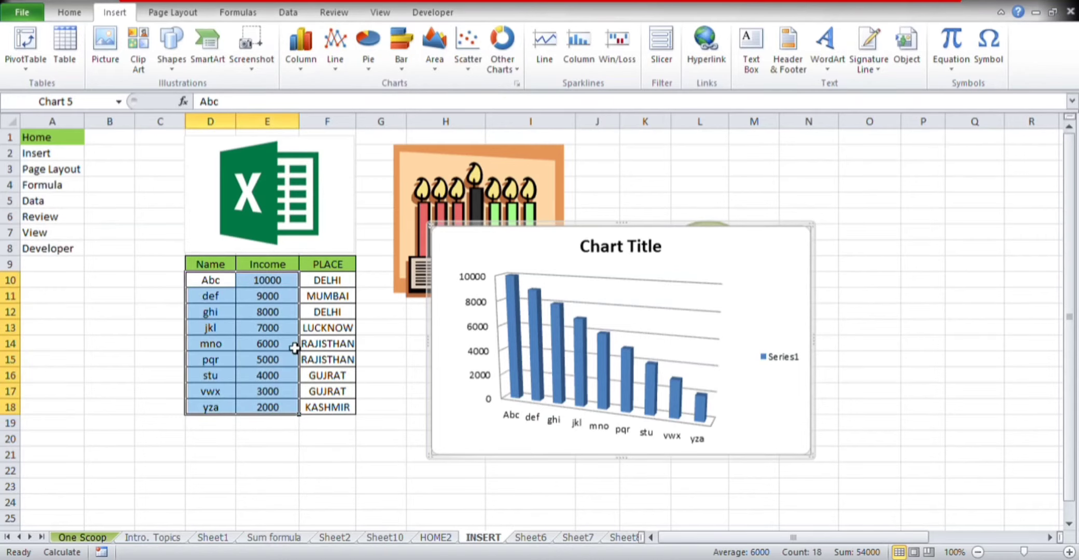
Insert a 2-D line chart of the income values in E10:E18.
key(Escape)
drag(262, 282, 272, 409)
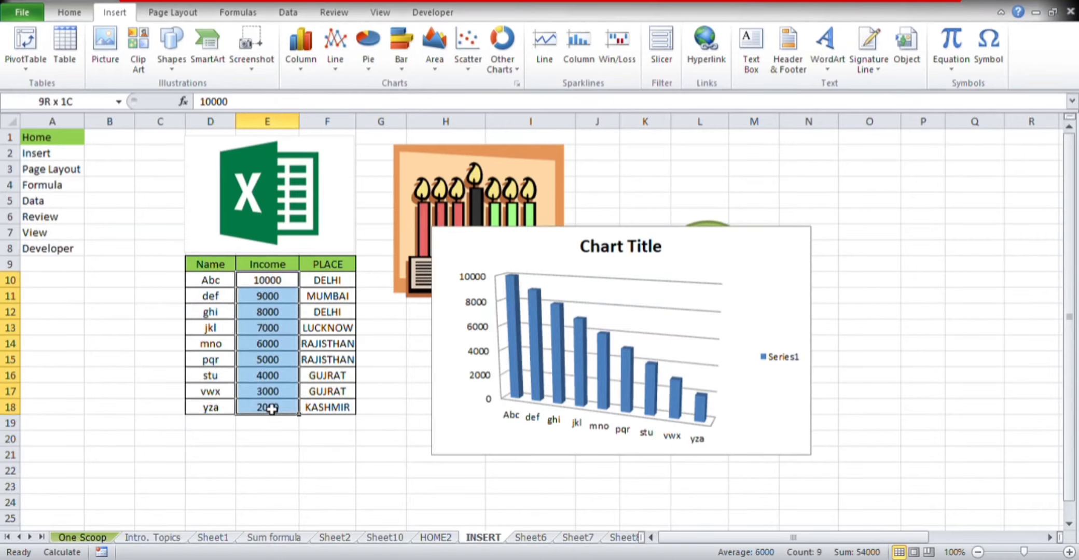
click(342, 54)
click(338, 106)
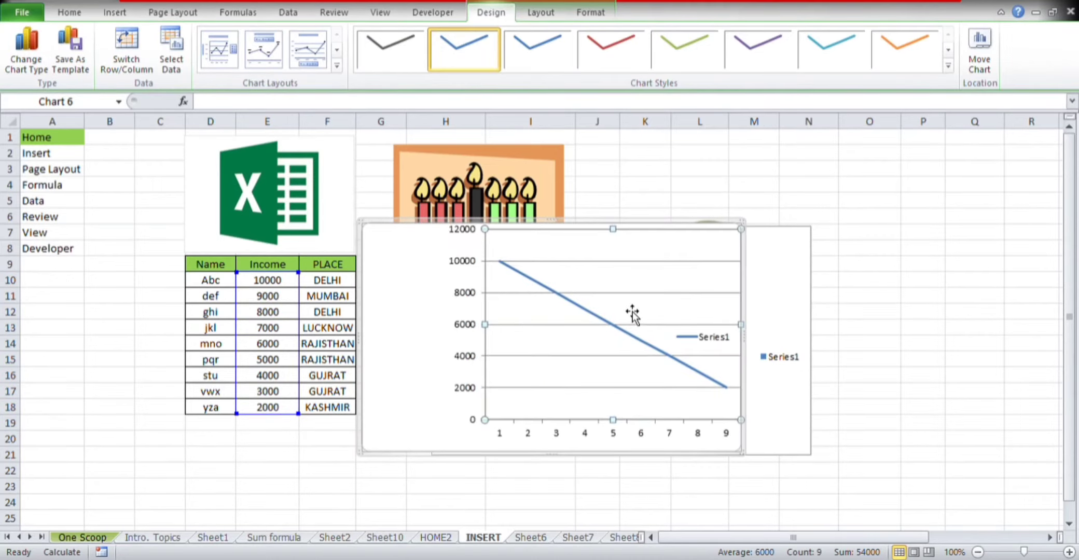
Move the line chart clear of the column chart, to the sheet's upper rows starting at column N.
drag(603, 231, 731, 188)
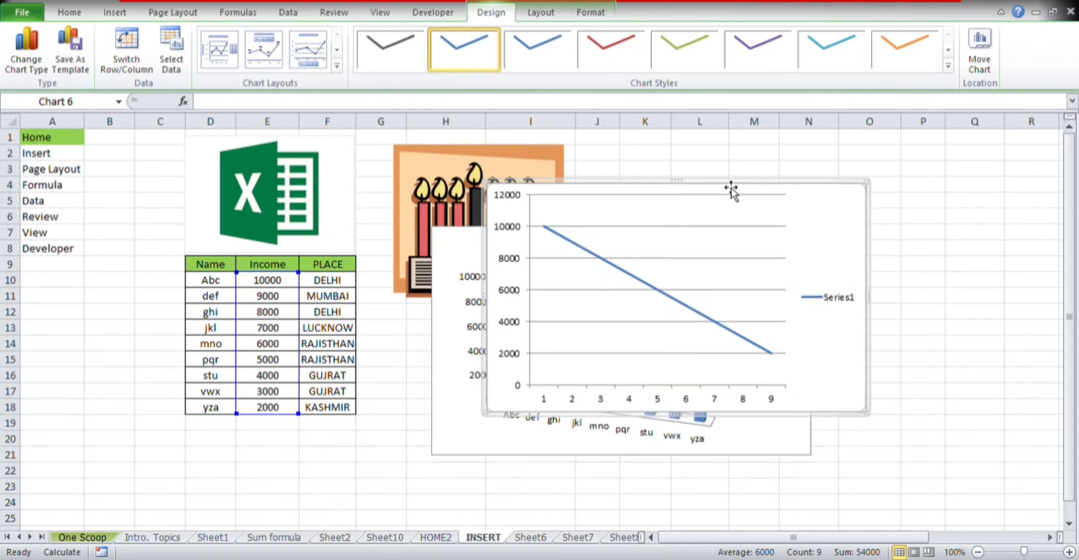
click(733, 181)
click(957, 240)
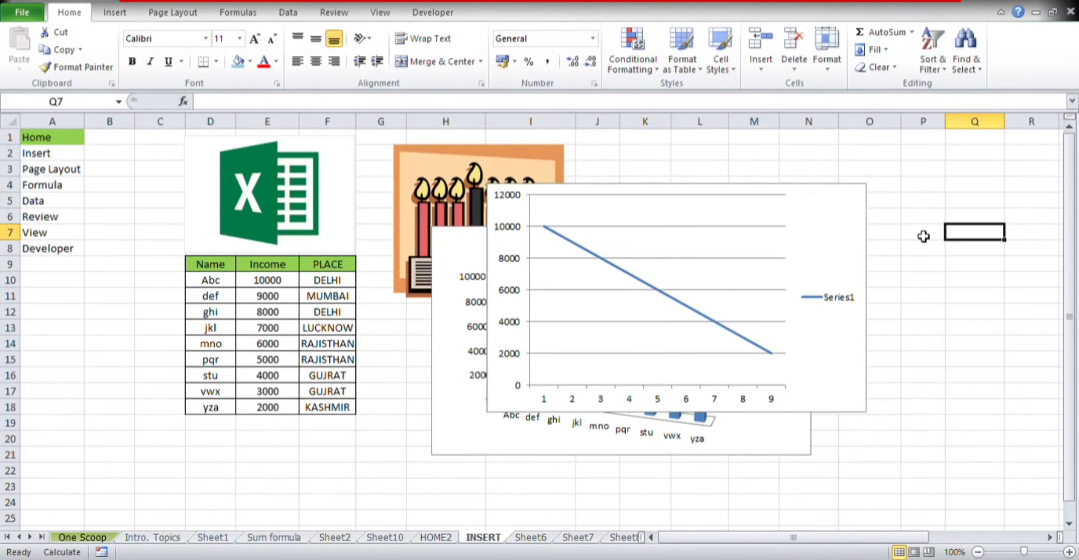
click(745, 195)
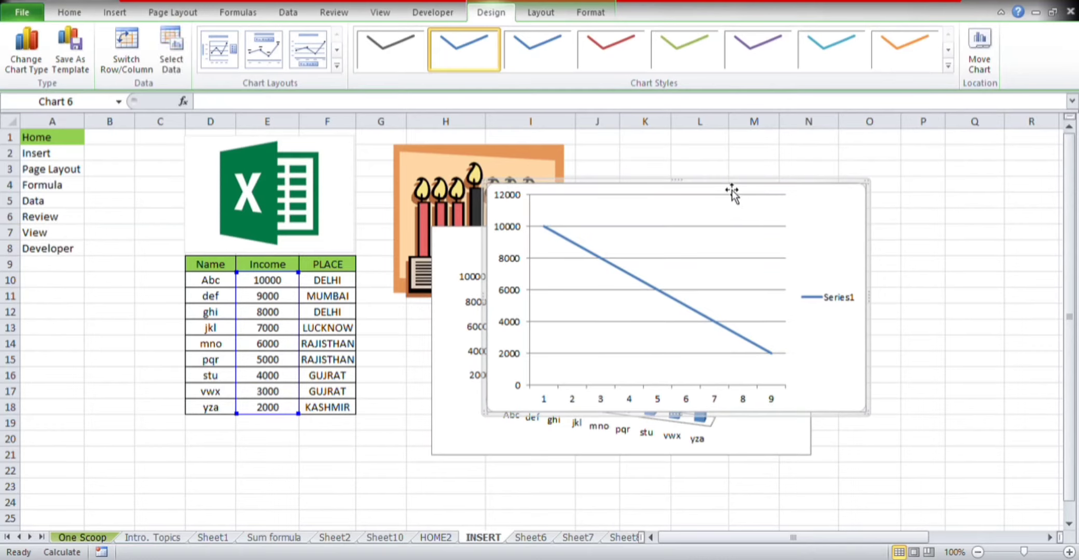
drag(732, 193, 1030, 148)
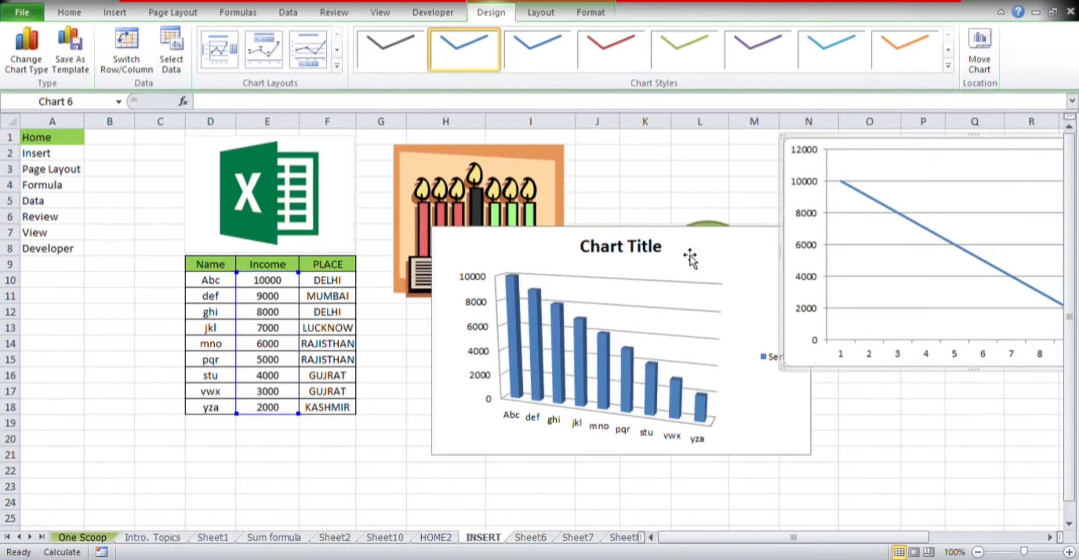
Move the 3-D column chart below the candles clip and the green oval up between the candles and the line chart.
click(689, 239)
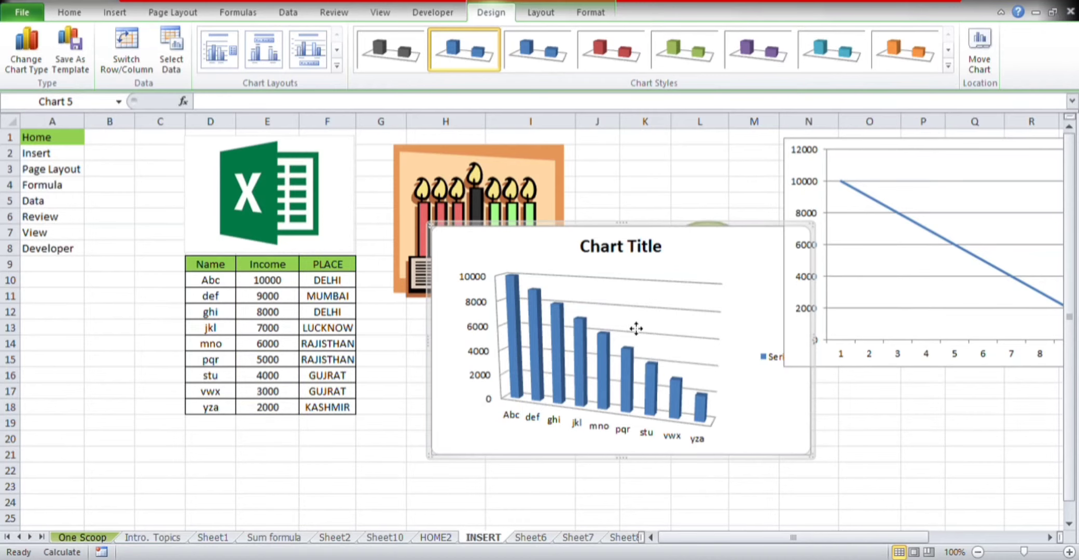
drag(636, 329, 583, 424)
click(812, 441)
drag(737, 251, 714, 185)
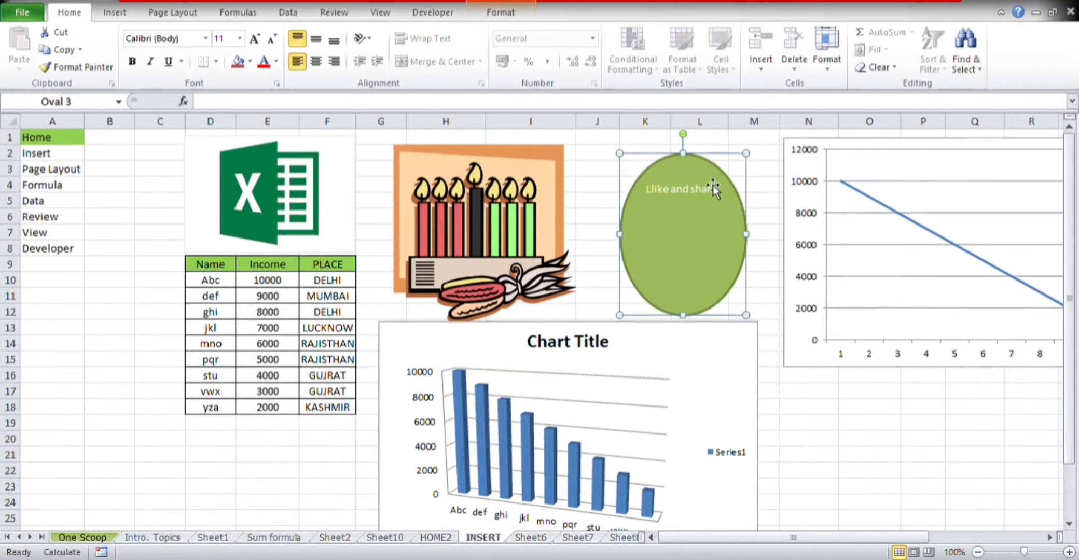
click(890, 490)
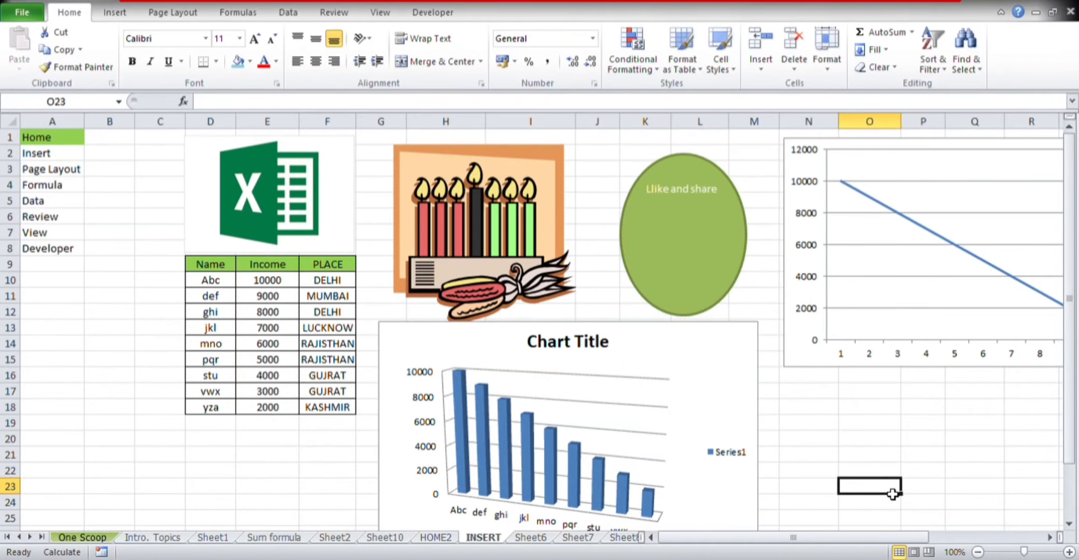
Enter the labels india, pak and aus in cells A17 to A19.
click(131, 16)
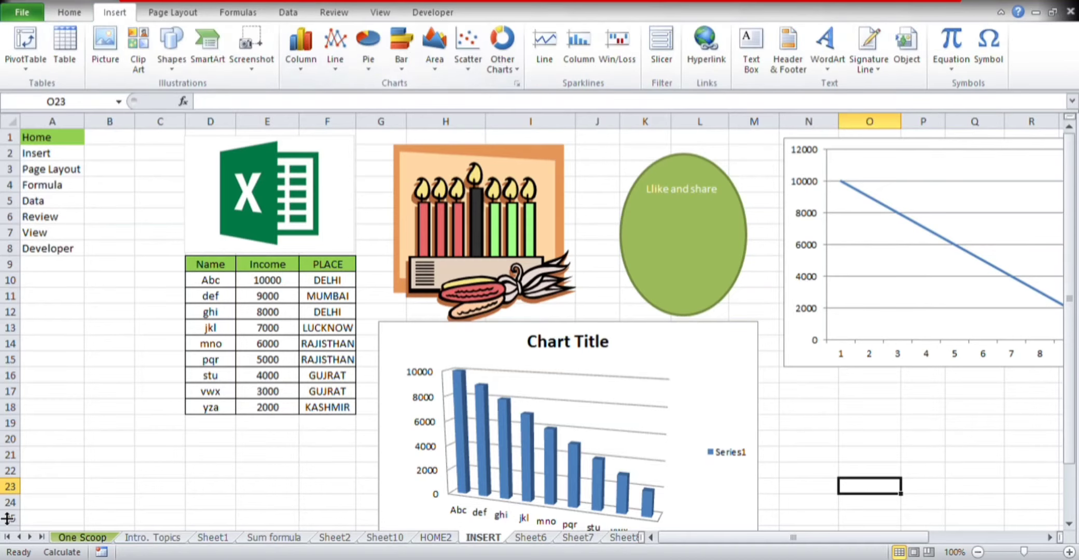
click(77, 392)
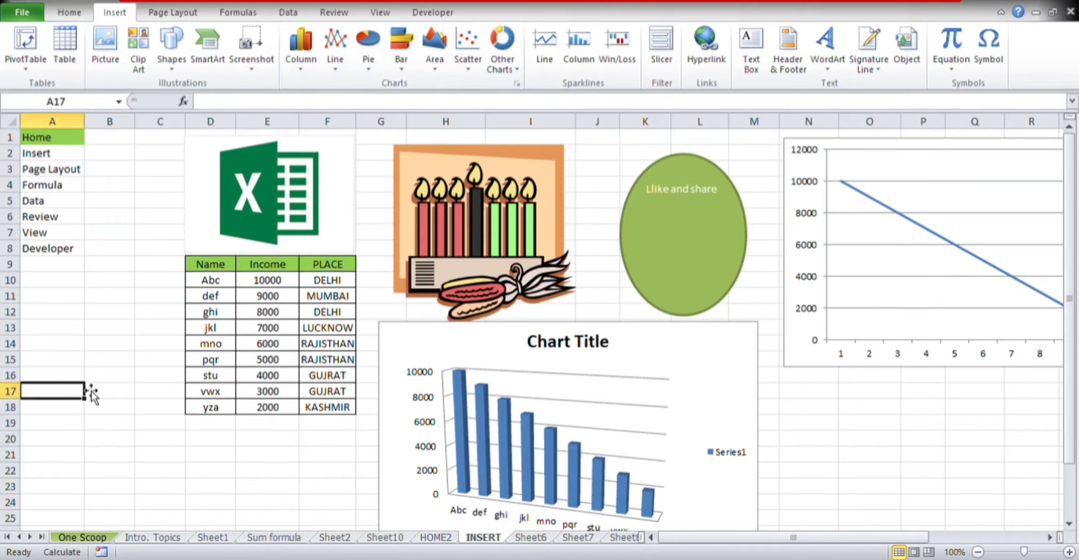
text(in)
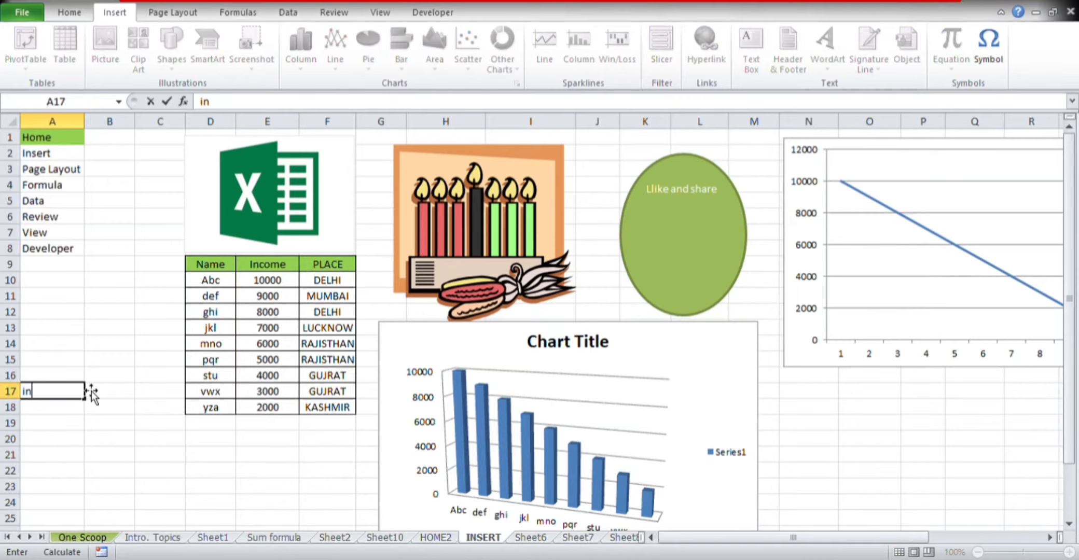
text(dia)
key(Return)
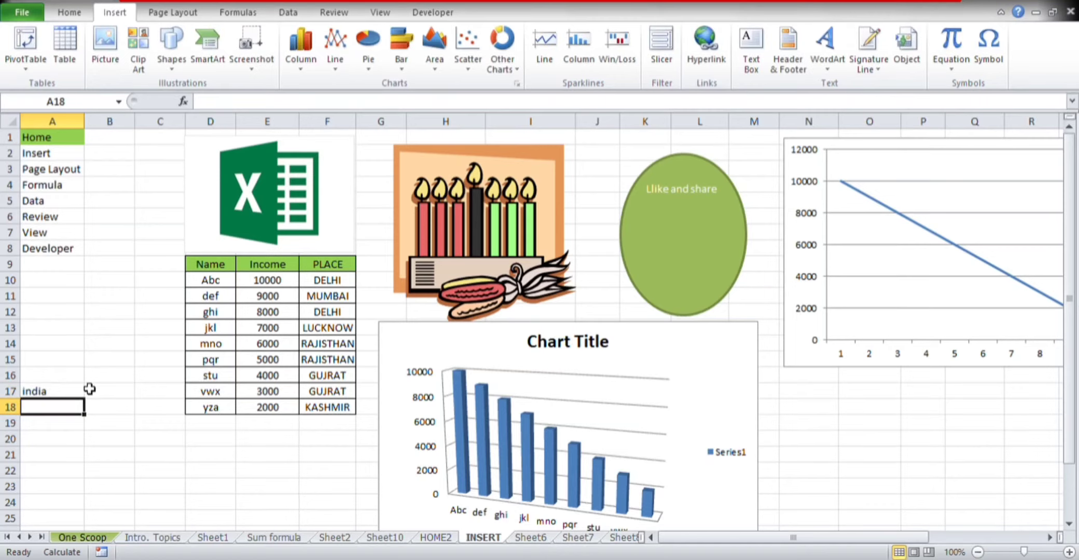
text(pak)
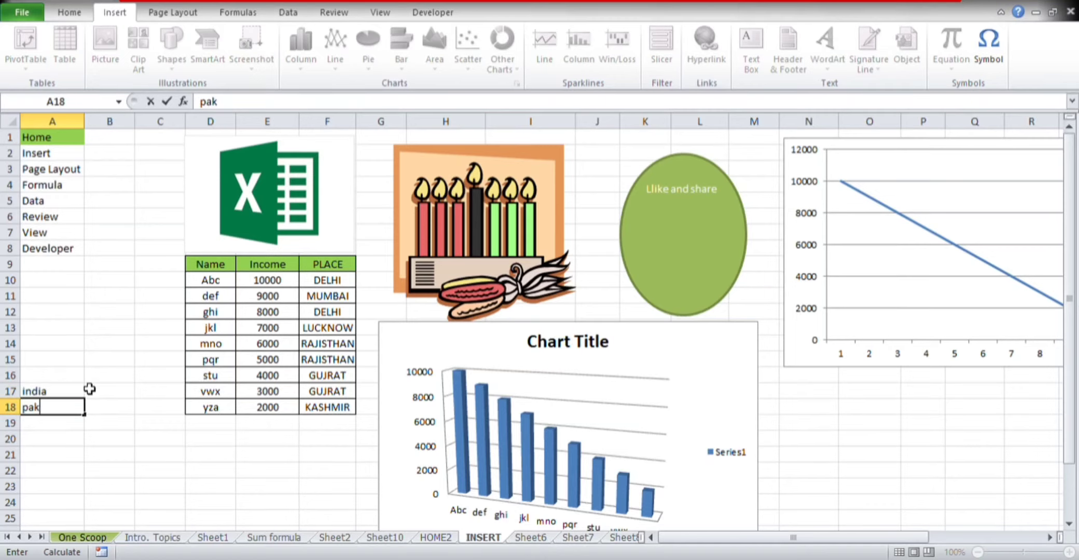
key(Return)
text(aus)
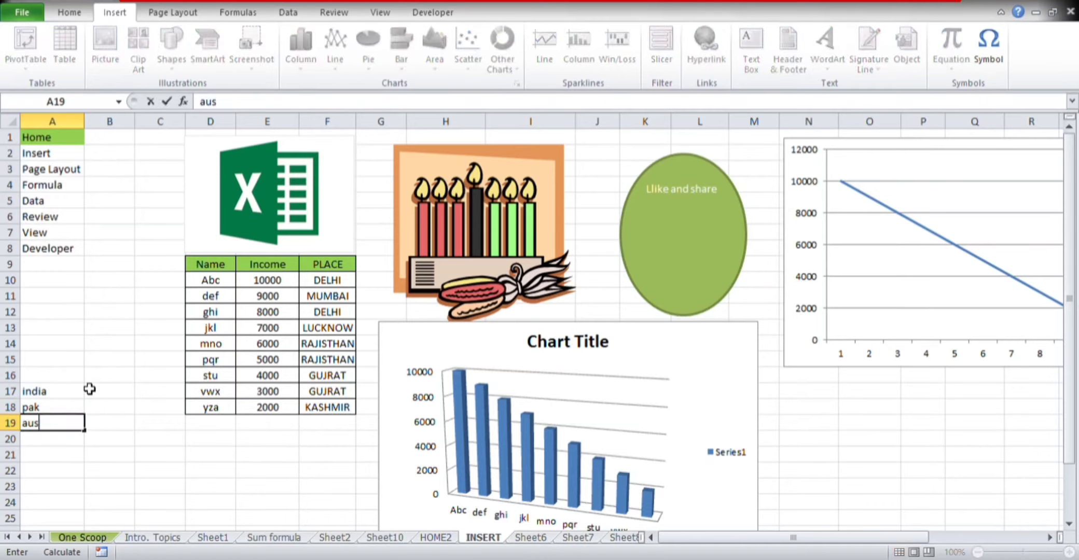
key(Return)
Enter the values 30, 20 and 50 in cells B17 to B19 beside the country labels.
click(101, 394)
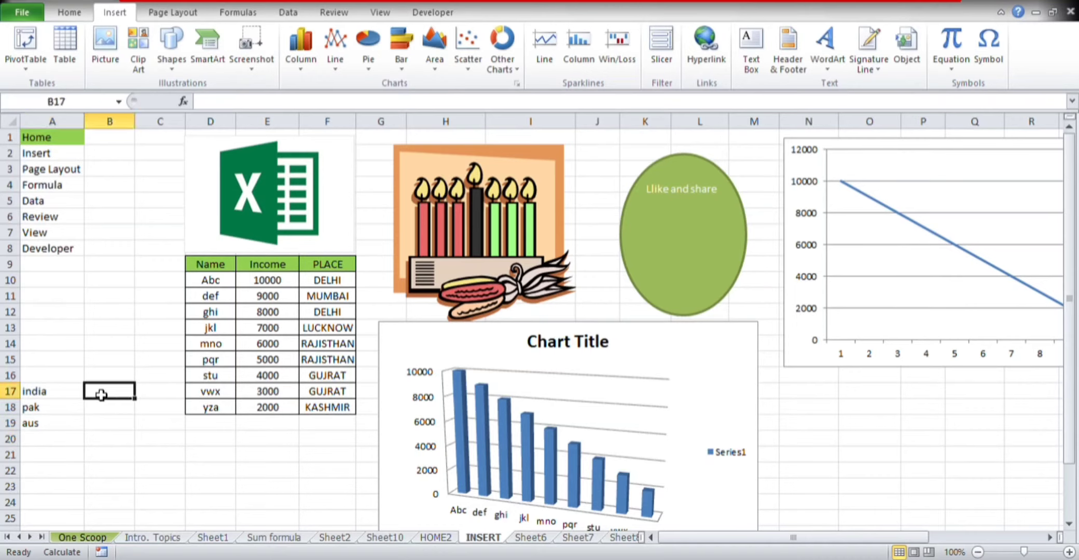
text(30)
key(Return)
text(5)
key(BackSpace)
text(2)
key(Return)
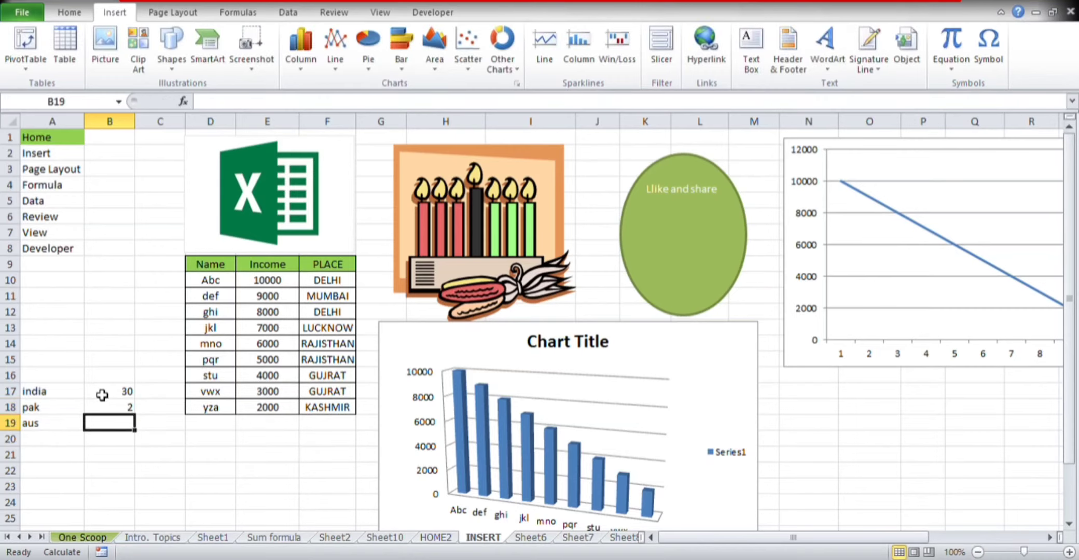
key(Up)
text(20)
key(Return)
text(50)
key(Return)
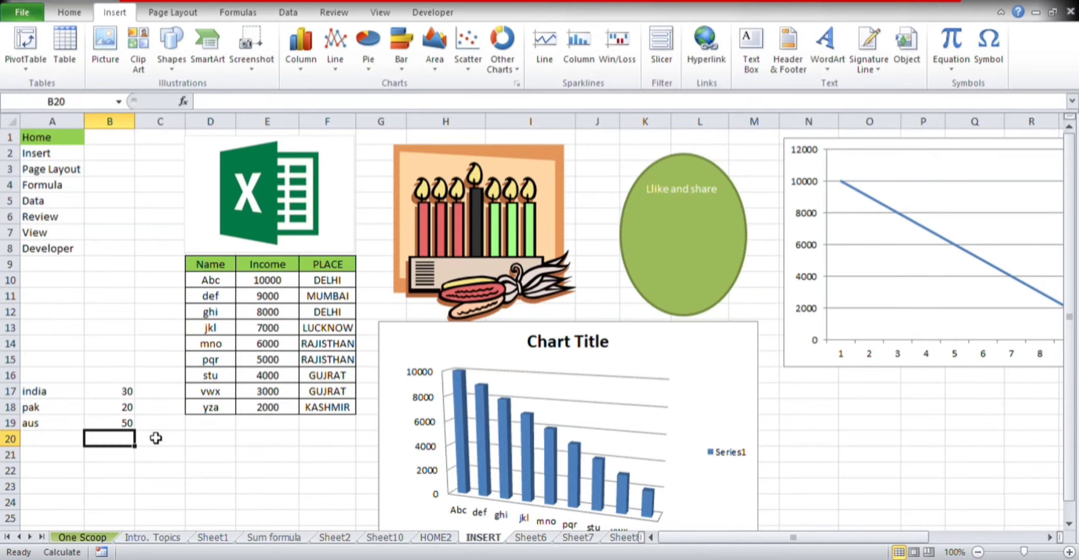
Insert a 2-D pie chart of the country labels and values in A17:B19.
drag(48, 395, 103, 424)
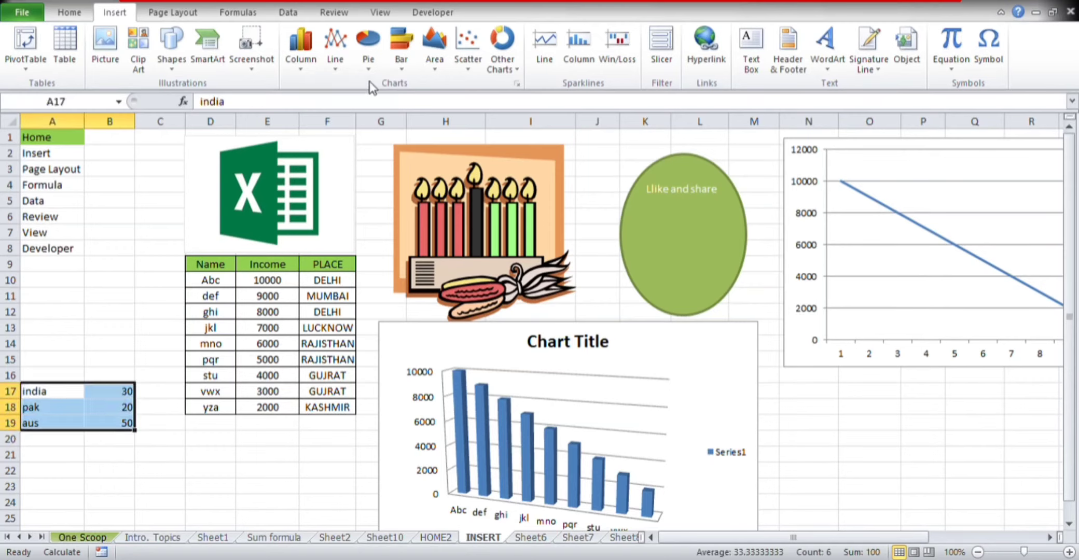
click(372, 65)
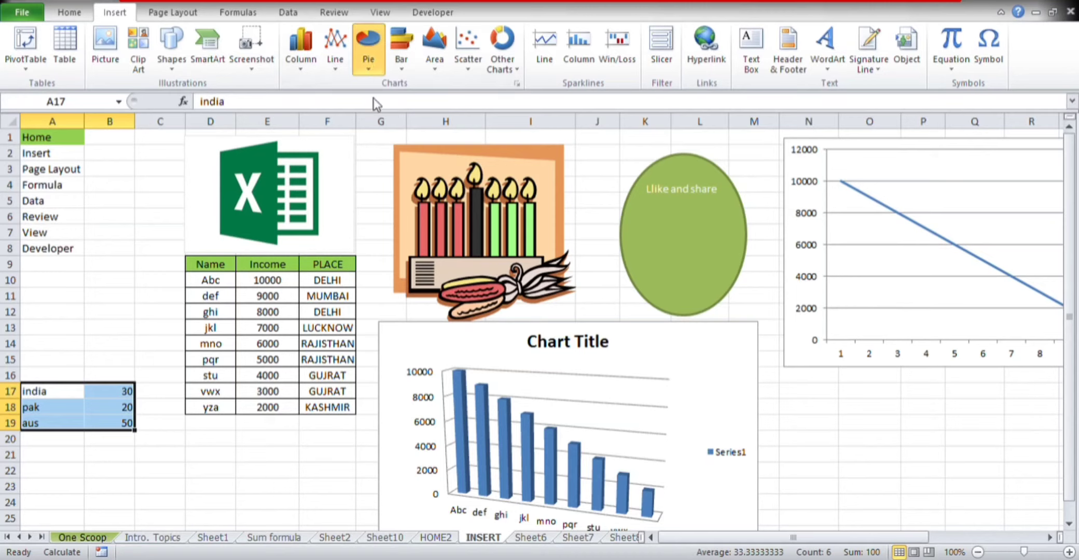
click(373, 97)
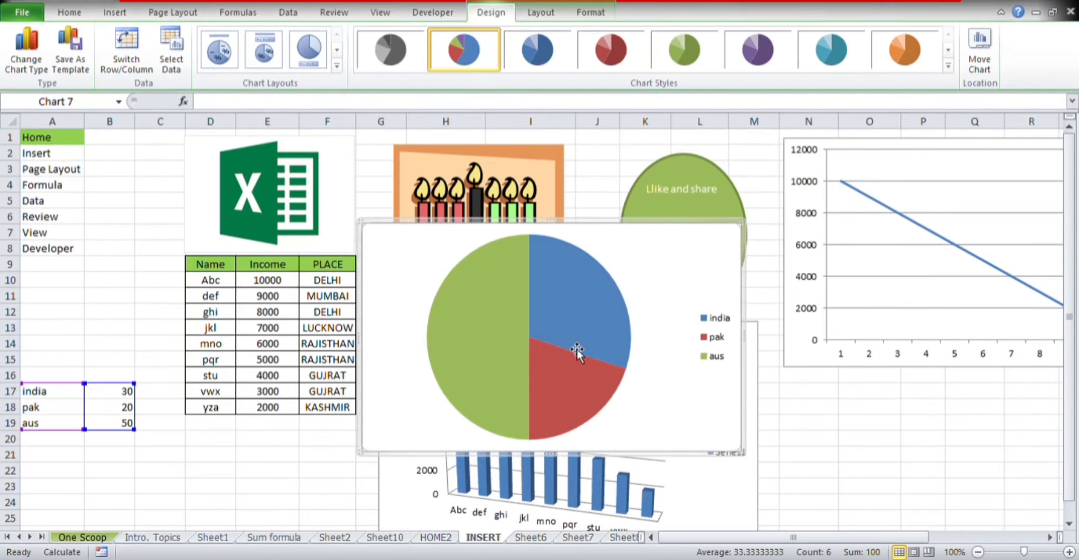
Pull all the slices of the pie chart apart so they separate from the centre.
click(571, 370)
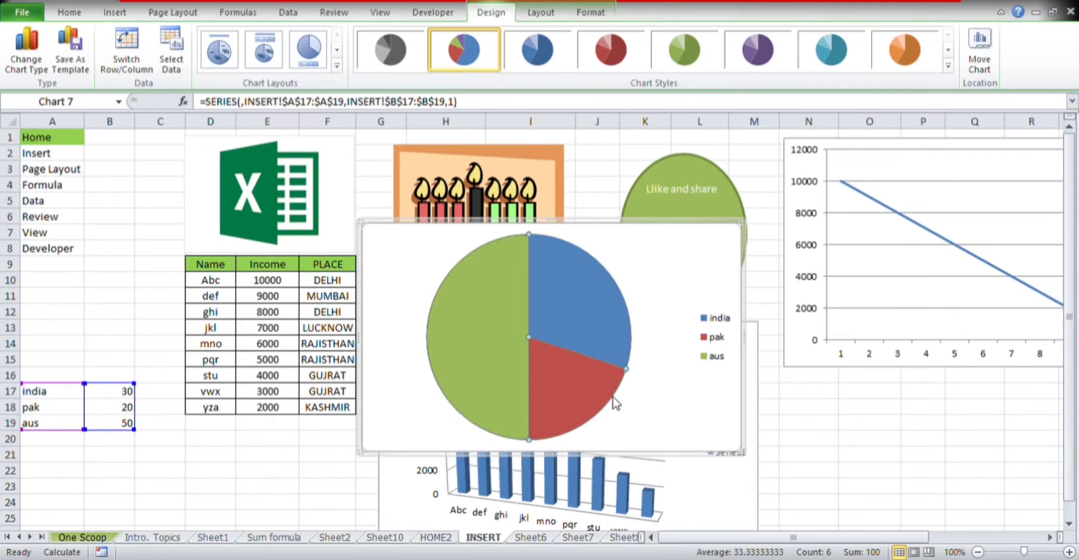
click(652, 404)
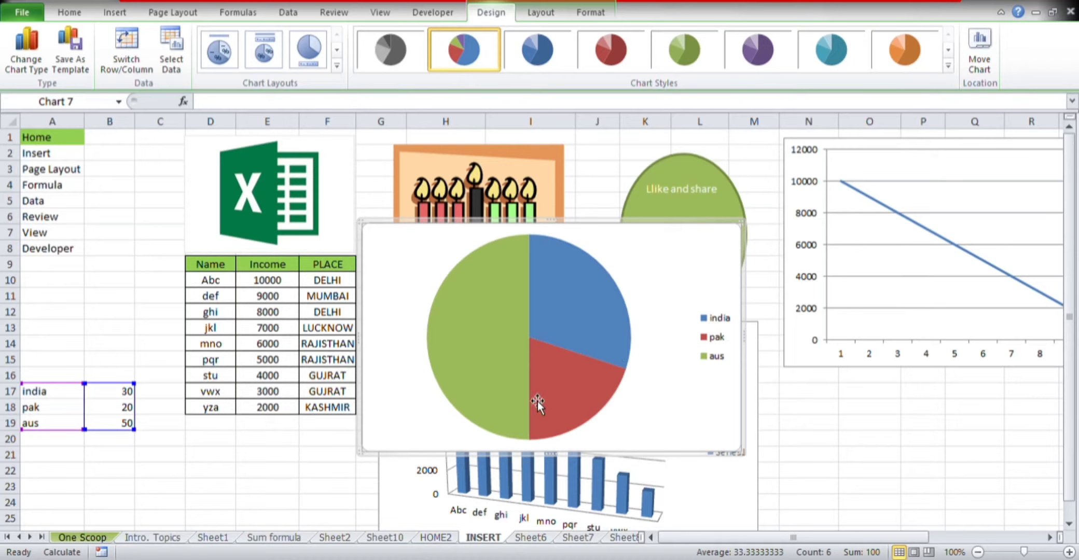
click(548, 345)
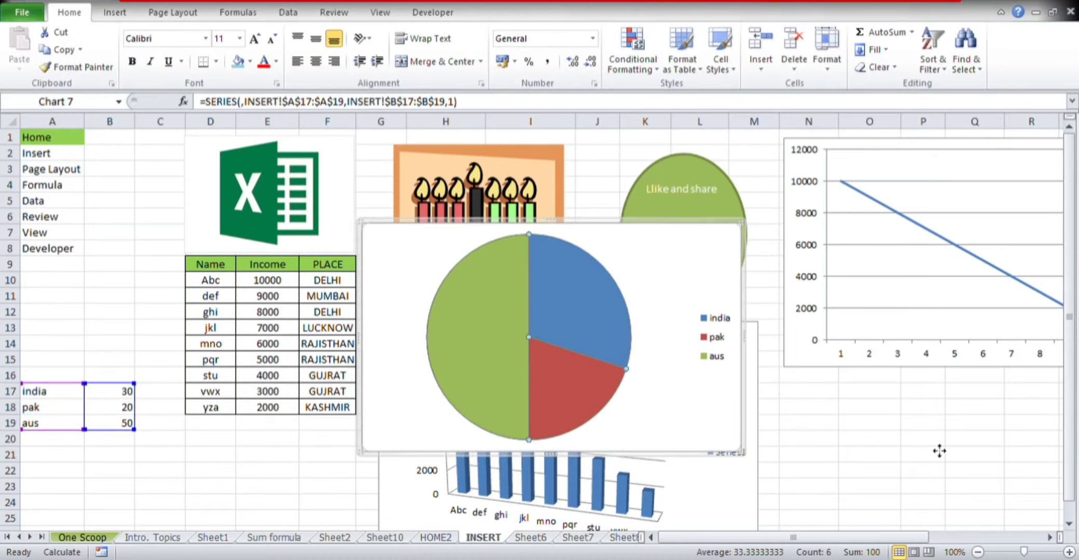
drag(940, 451, 940, 450)
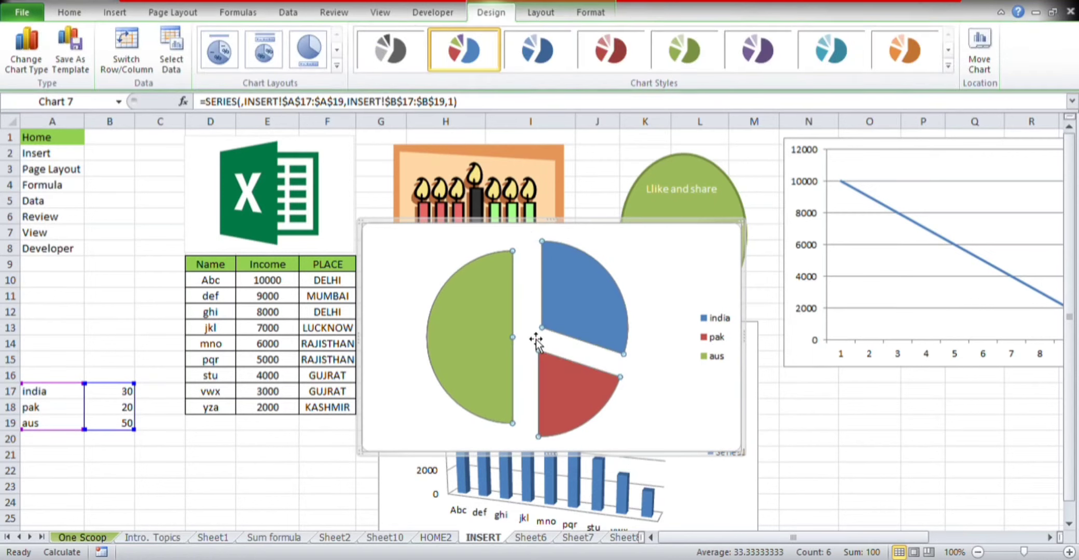
Move the exploded pie chart off the candles clip and column chart to just below the line chart.
click(473, 322)
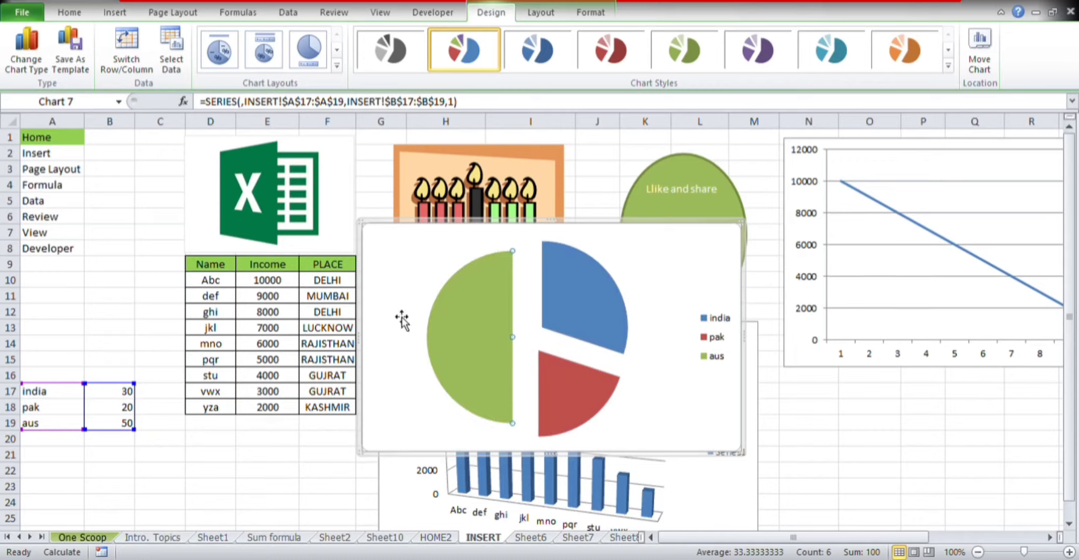
click(672, 413)
click(686, 382)
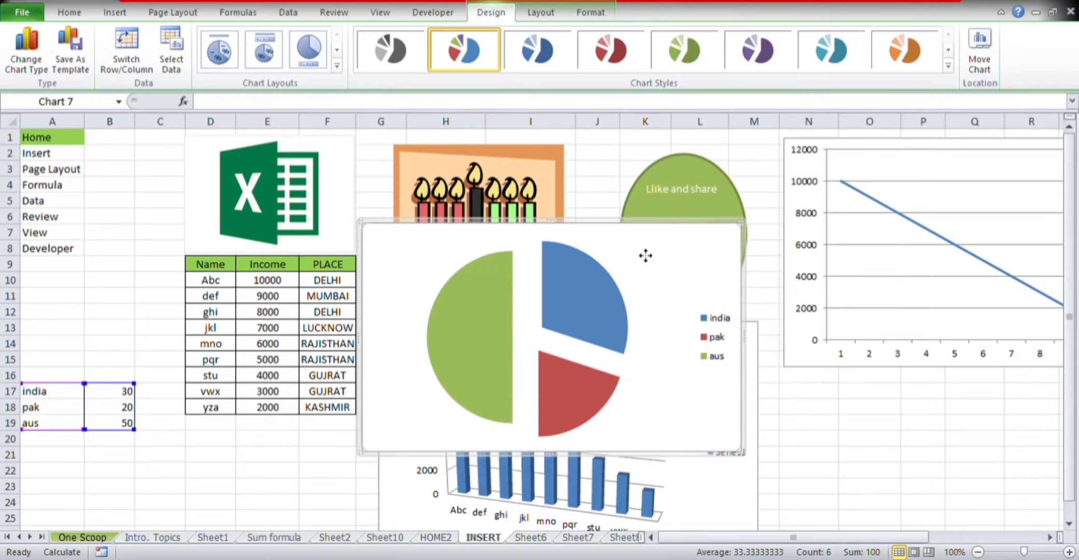
drag(890, 381, 1017, 374)
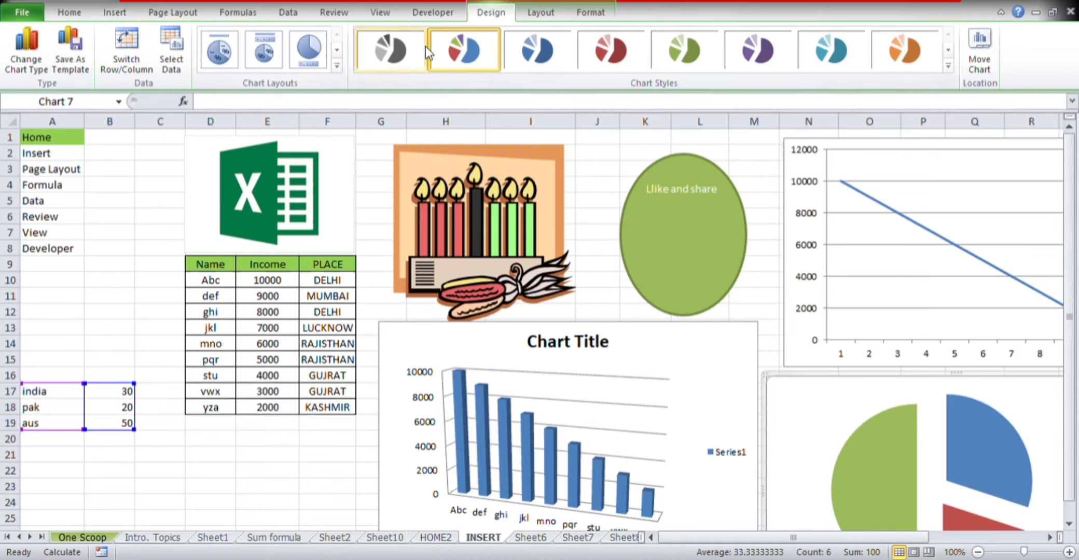
click(114, 12)
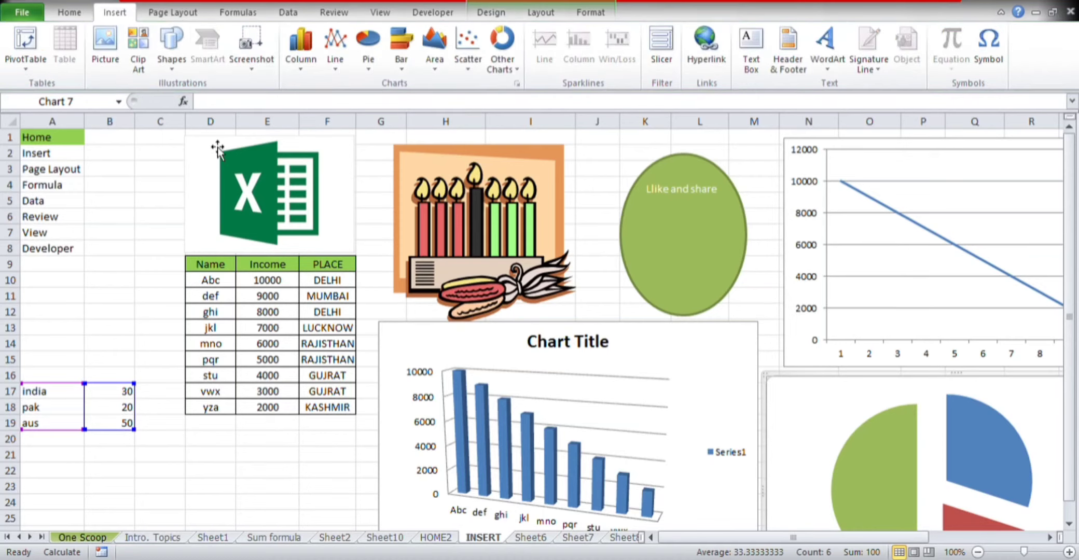